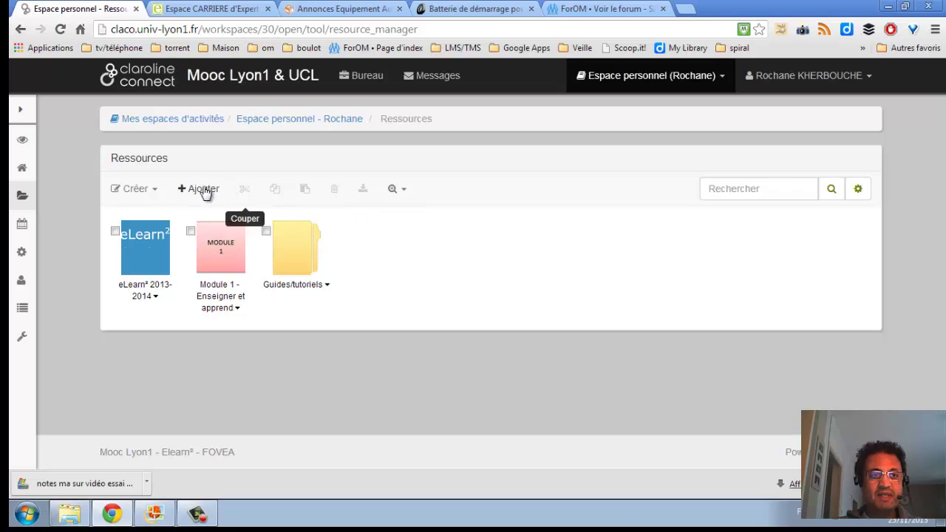
Step: Create a new directory named Perso in the personal space's resources
left_click(158, 190)
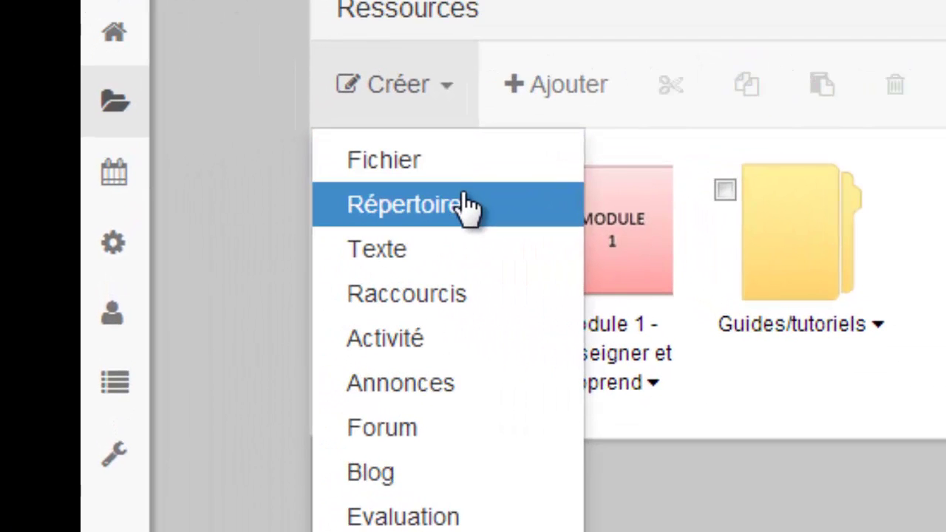
left_click(466, 205)
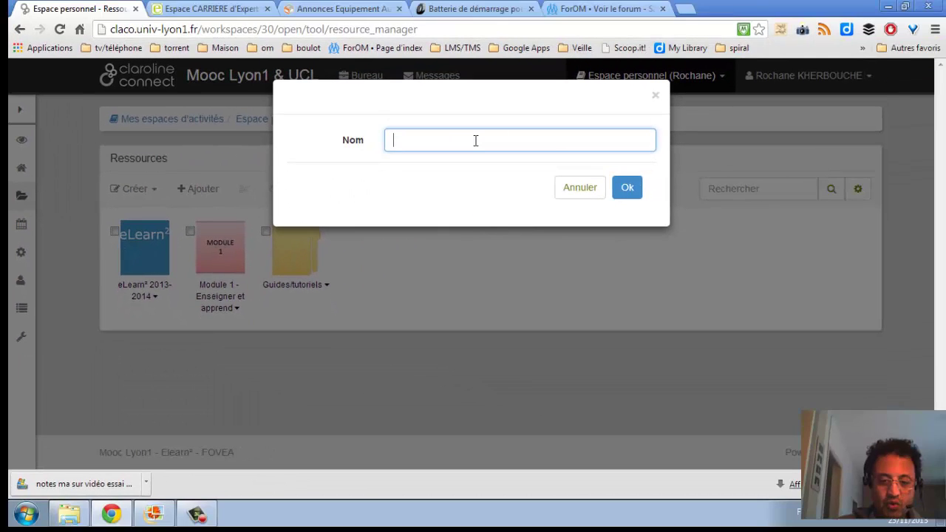
type("Perso")
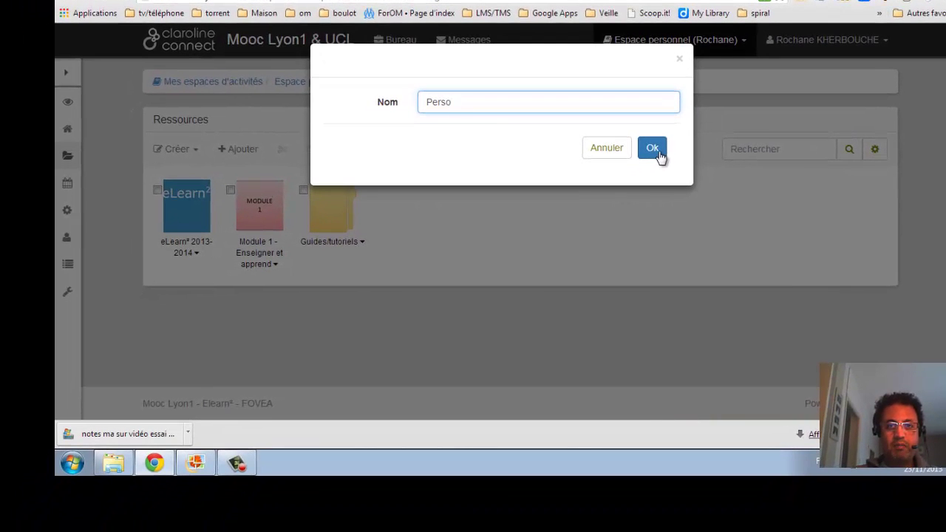
left_click(653, 150)
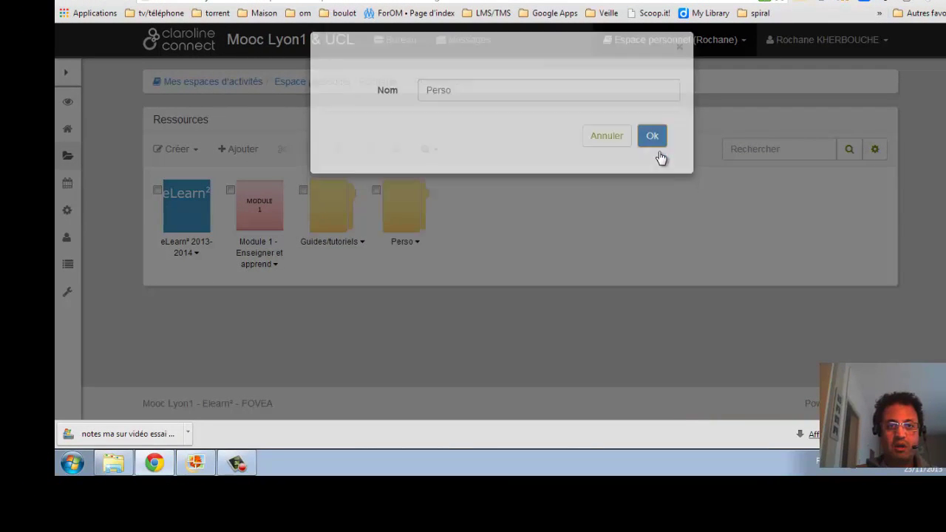
Step: Upload the image bloom_taxonomie from the Mooc folder in Windows Explorer into the Perso directory
left_click(424, 206)
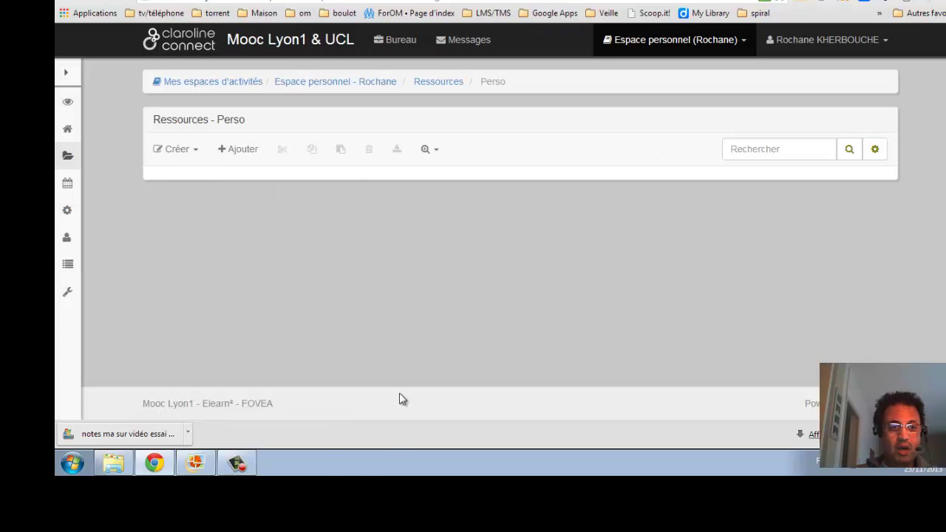
left_click(114, 464)
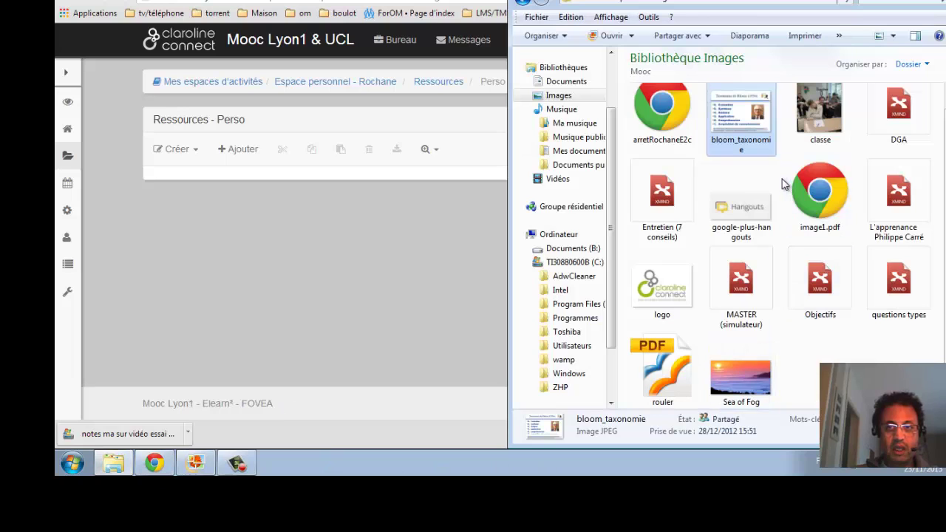
left_click_drag(739, 119, 319, 214)
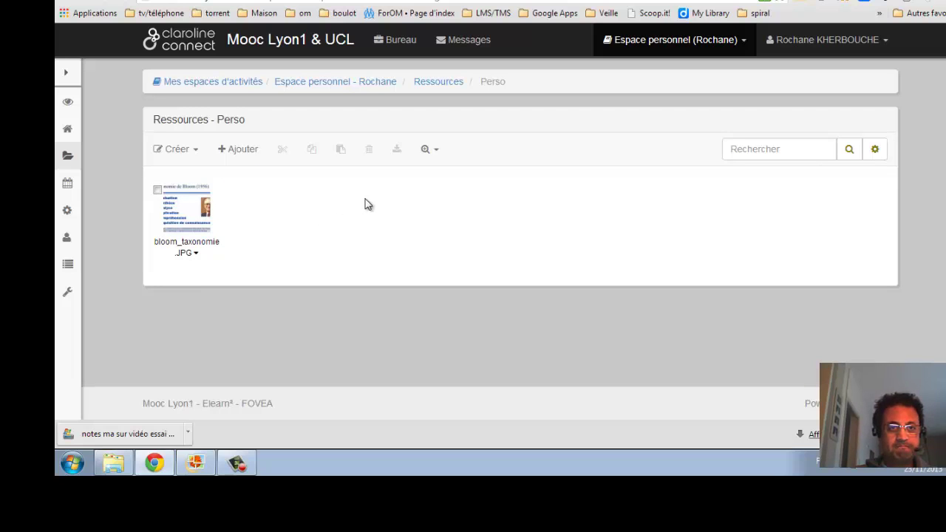
Step: Edit the rights of the Perso directory, removing the Ouvrir permission from the Collaborateur and Visiteur roles
left_click(450, 85)
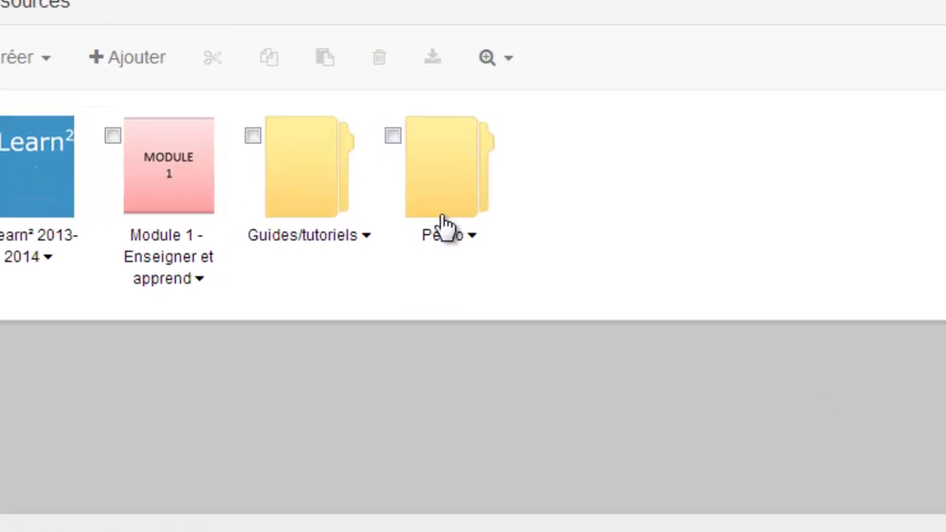
left_click(471, 235)
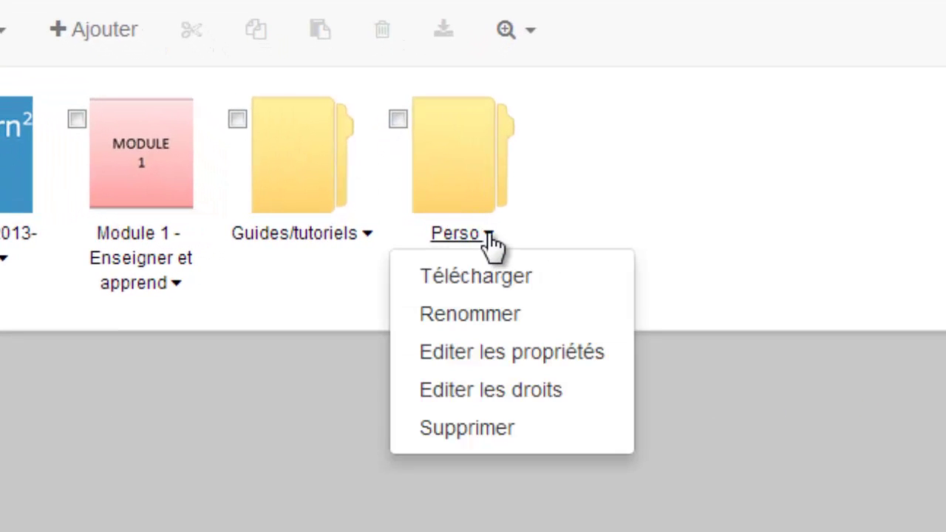
left_click(481, 393)
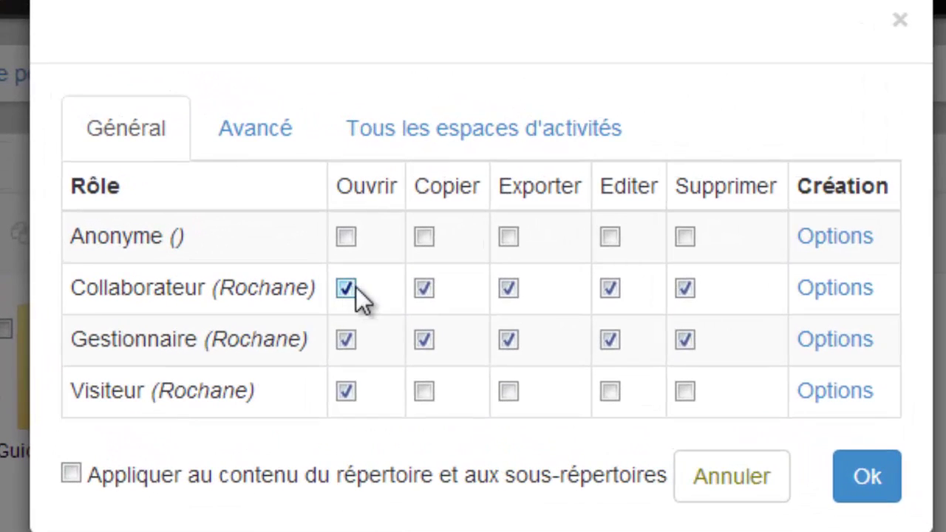
left_click(353, 278)
left_click(352, 278)
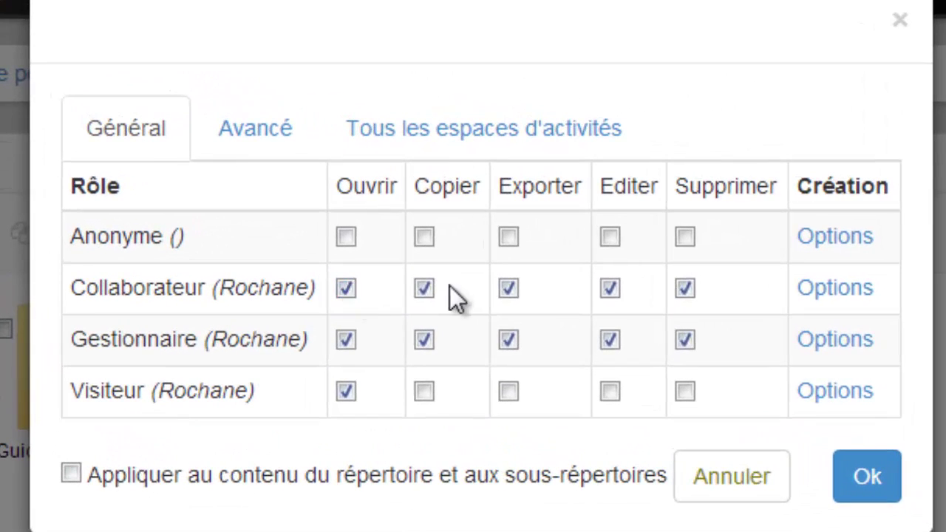
left_click(345, 288)
left_click(349, 393)
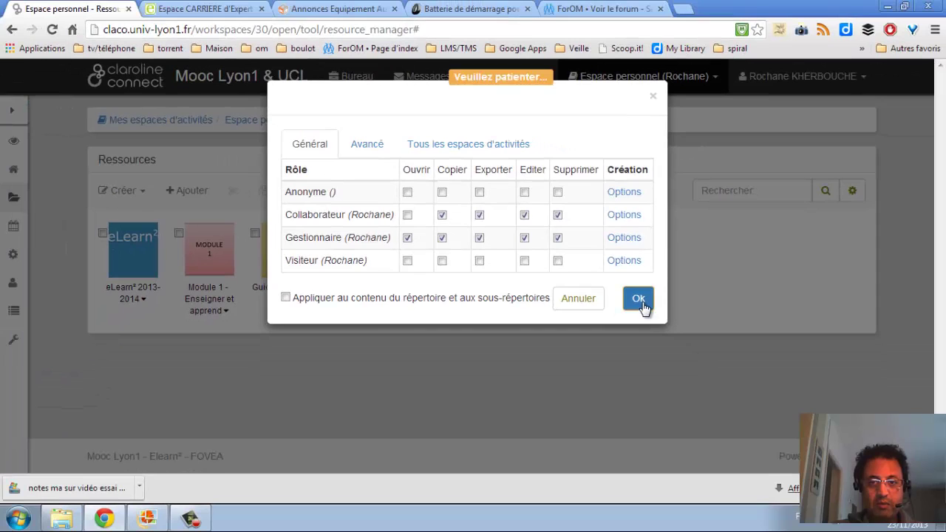
left_click(864, 484)
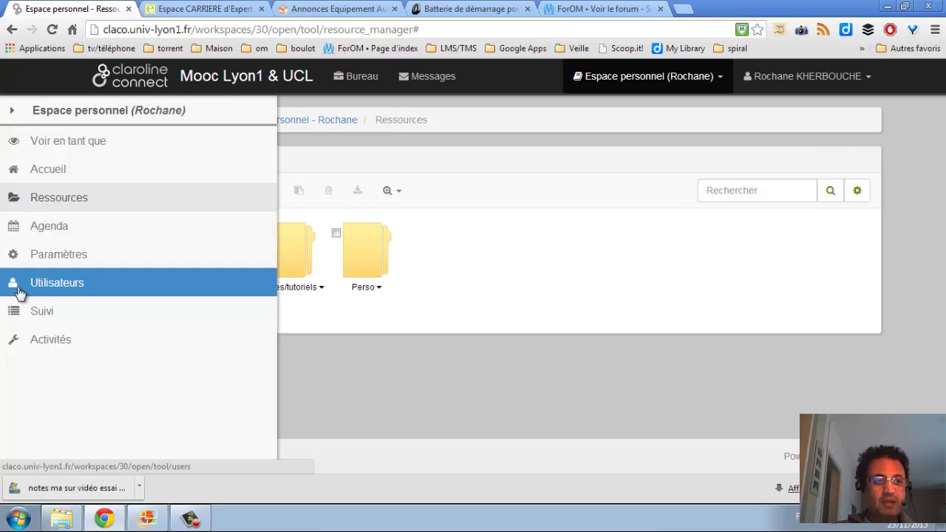
Step: Delete the existing partageModule2 role from the personal space's role management
left_click(20, 292)
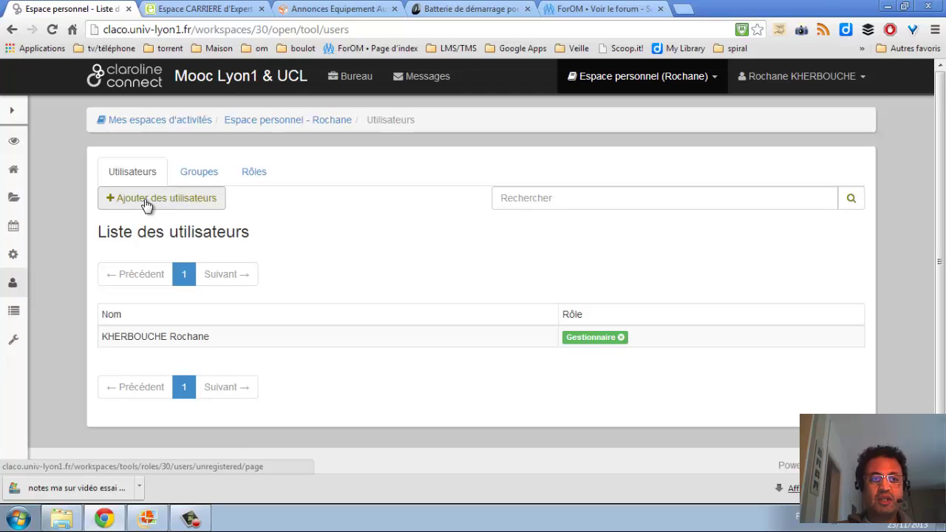
left_click(264, 172)
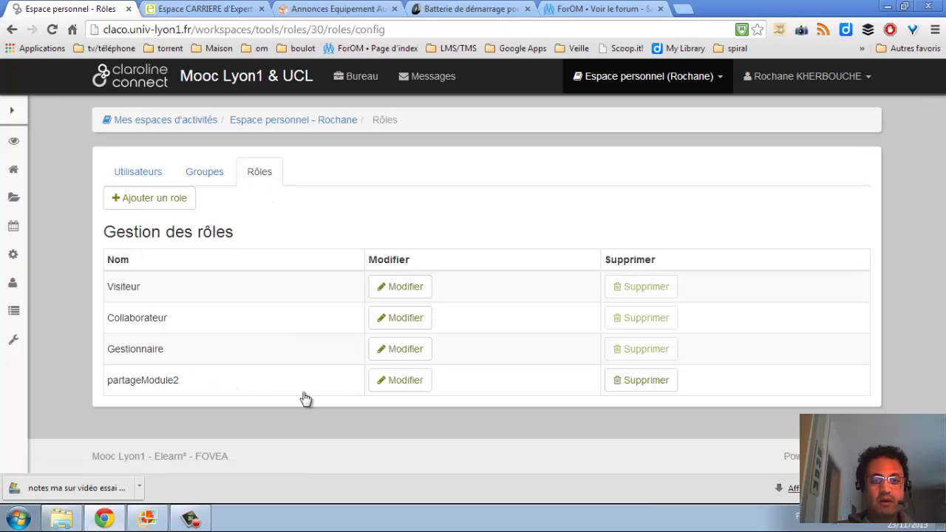
left_click(657, 382)
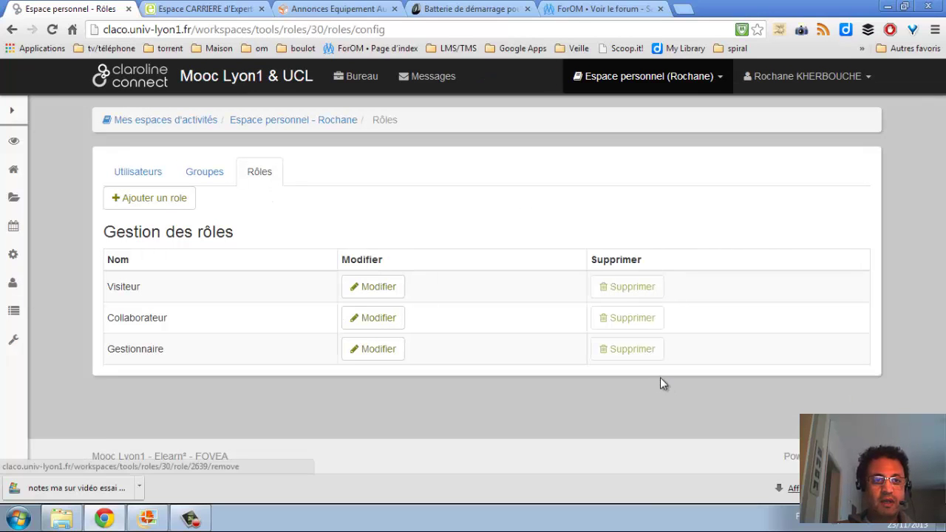
Step: Add a role named partageModule2 with the option to create a directory, and open the space's resources
left_click(154, 201)
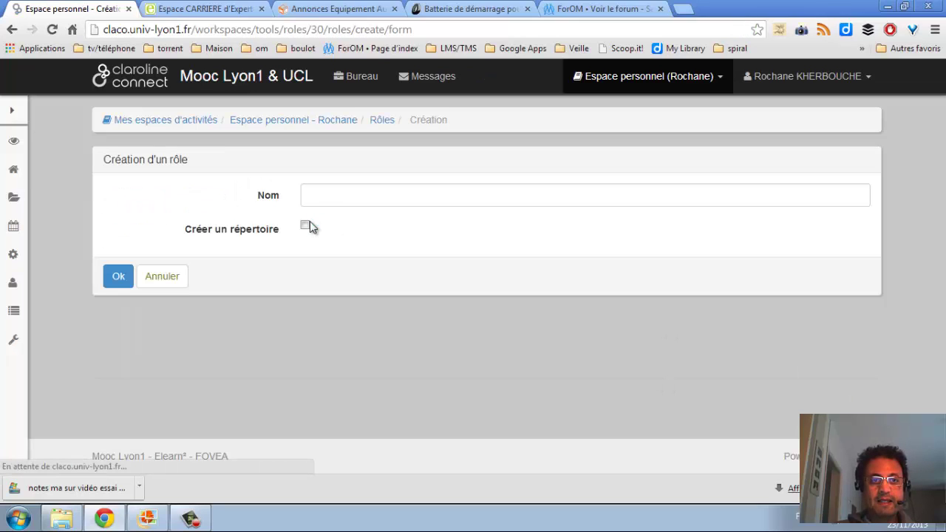
left_click(337, 193)
type("p")
left_click(335, 219)
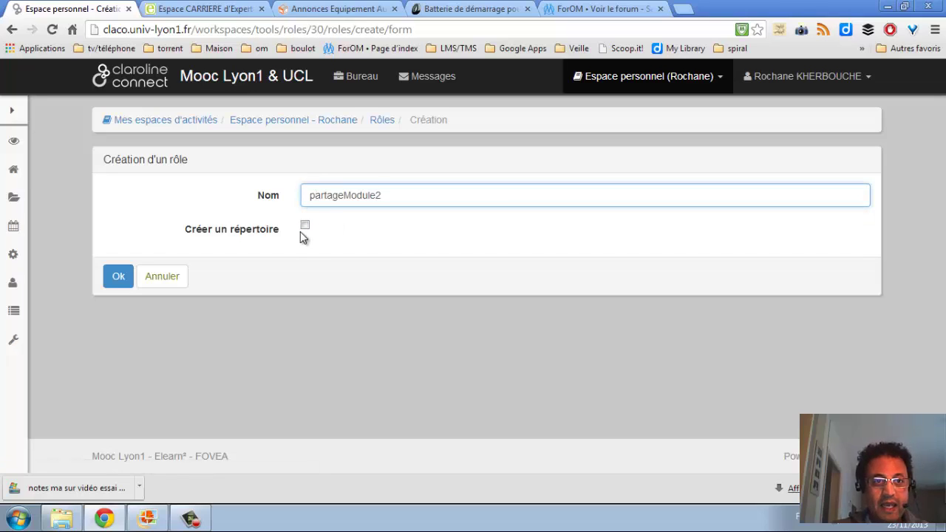
left_click(305, 227)
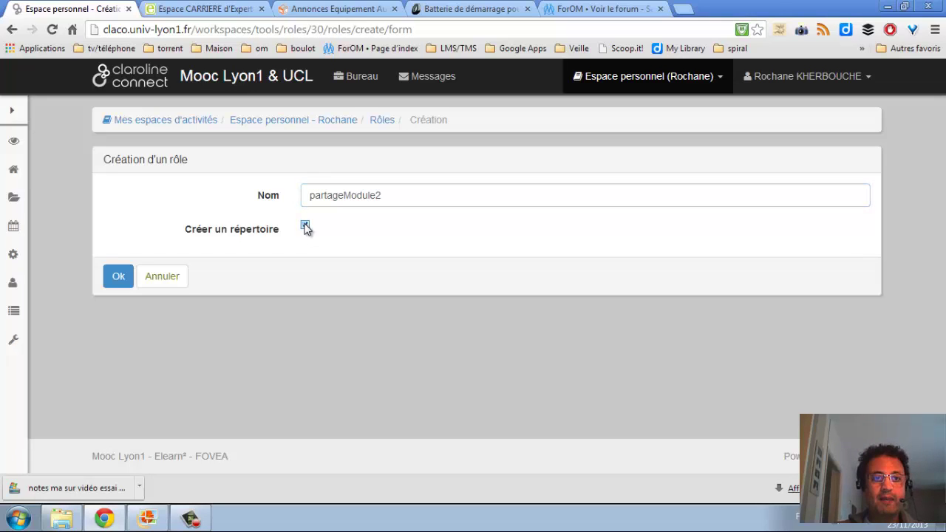
left_click(119, 288)
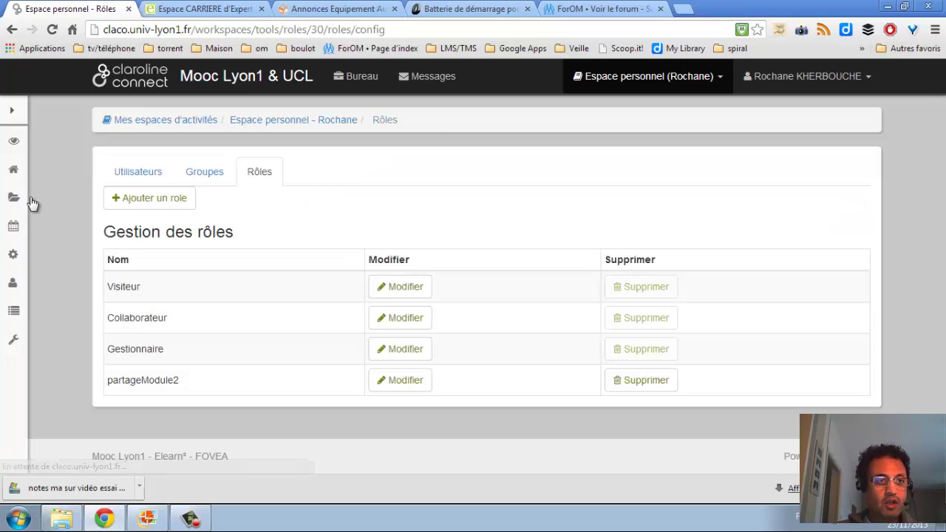
mouse_move(18, 201)
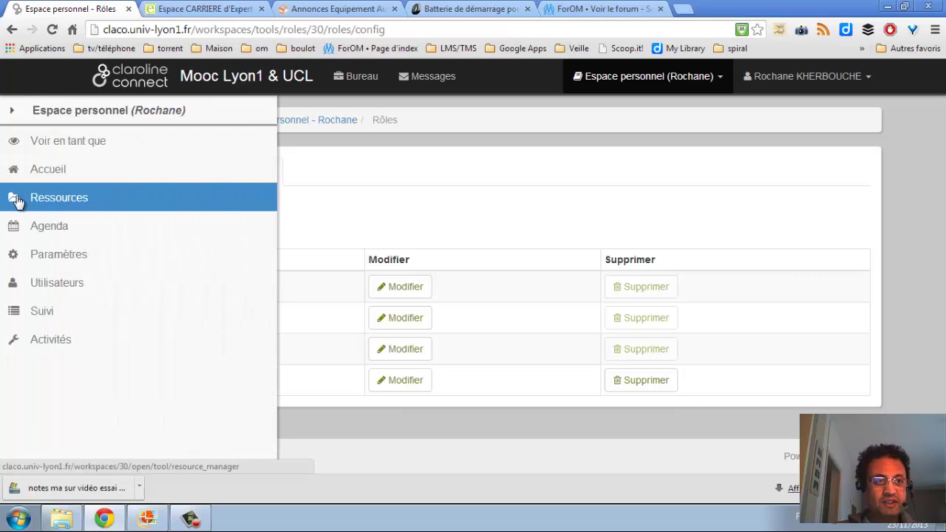
left_click(18, 201)
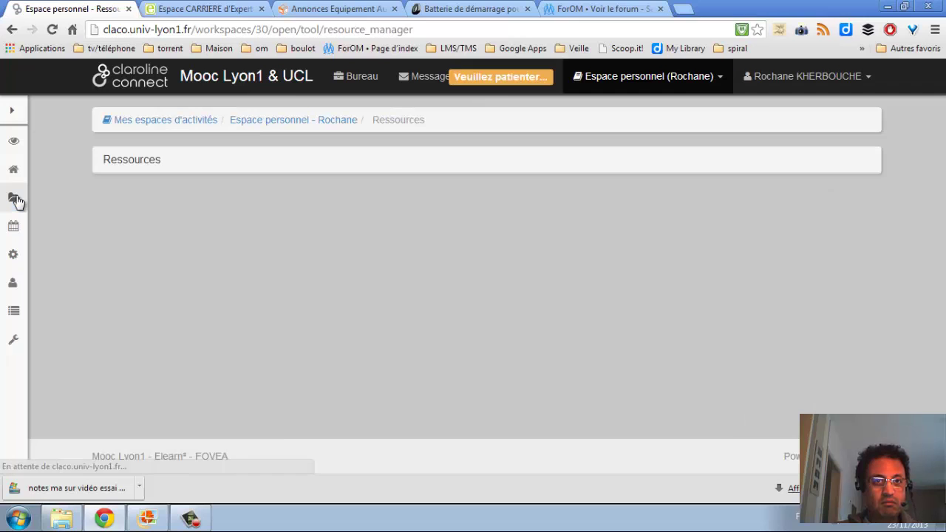
Step: Open the enrolment list for adding users, search for the colleague by surname and select the matching user
mouse_move(3, 307)
left_click(11, 289)
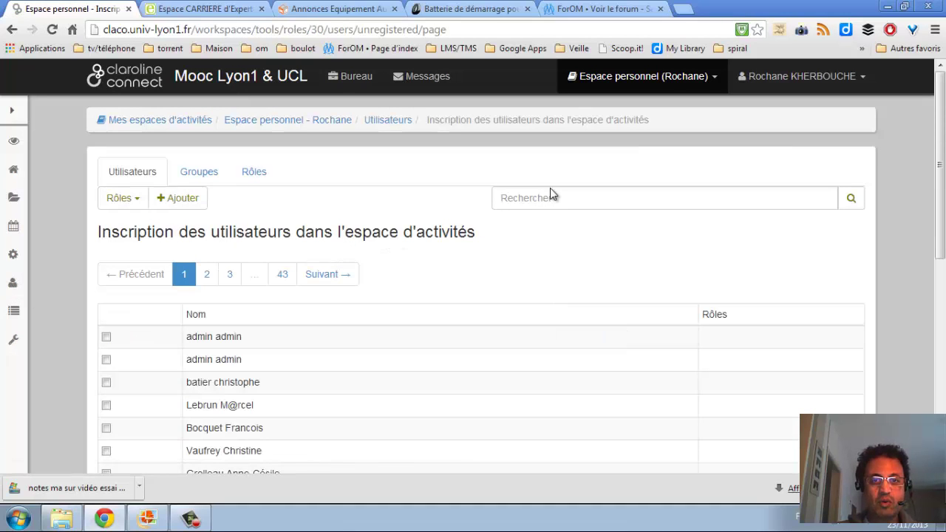
left_click(547, 193)
type("f")
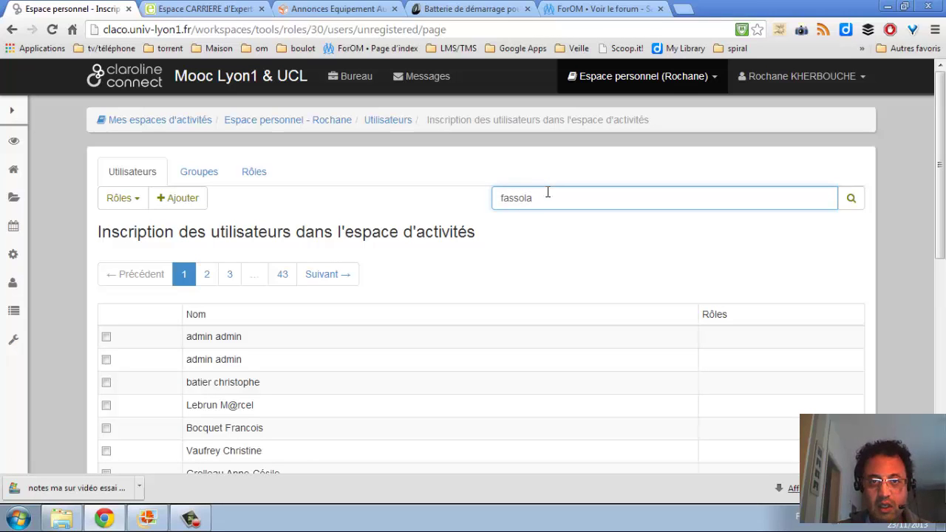
type("assola")
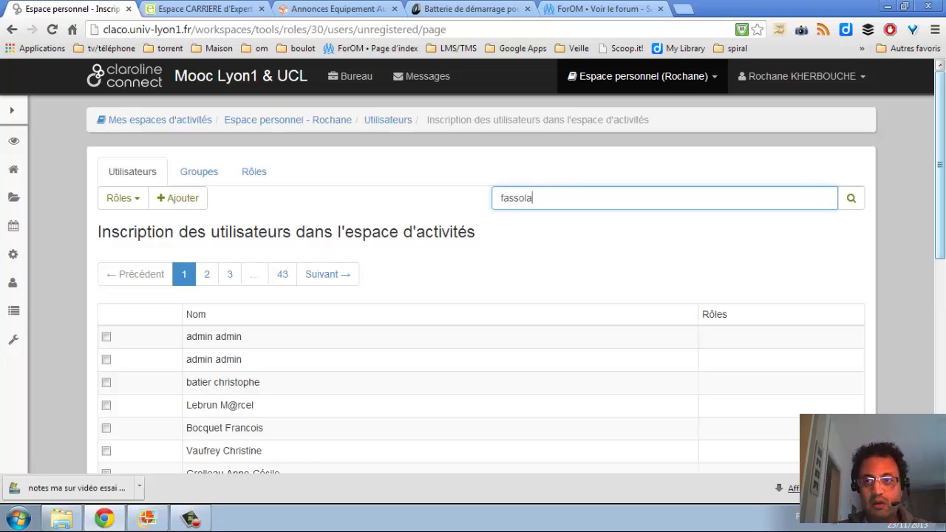
left_click(851, 198)
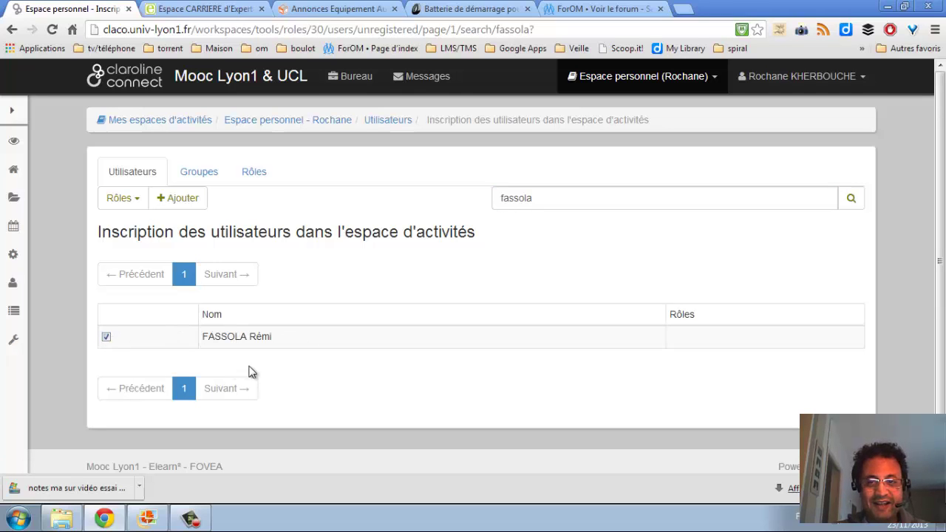
Step: Add the selected user with the Collaborateur and partageModule2 roles, and return to the space's user list
left_click(140, 200)
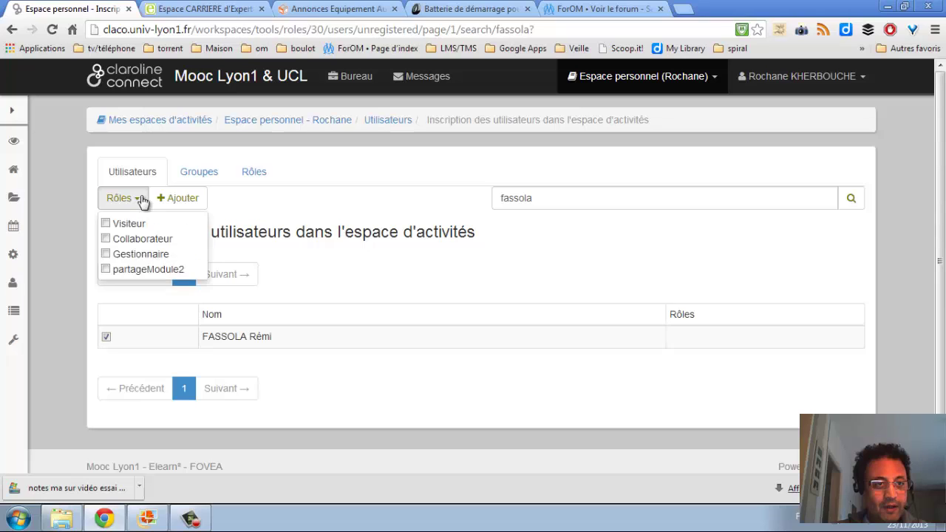
left_click(107, 239)
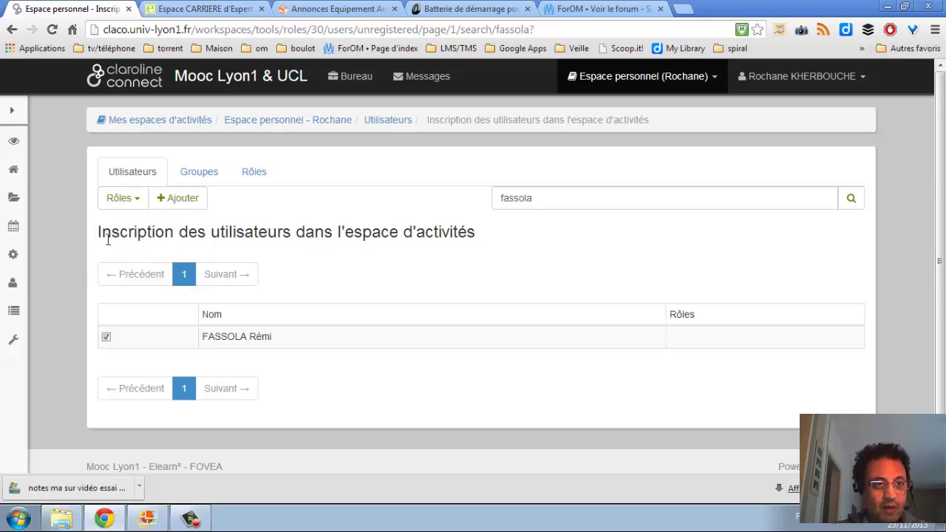
left_click(137, 208)
left_click(107, 271)
left_click(182, 199)
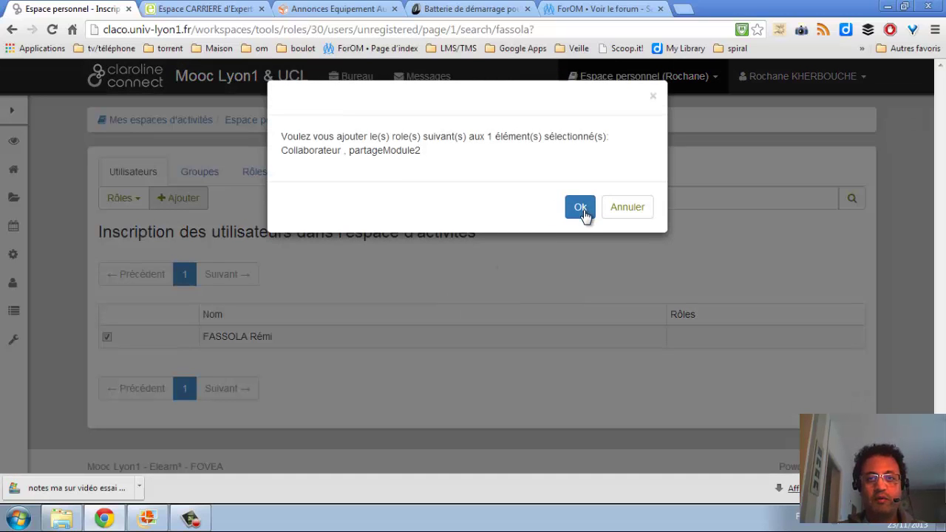
left_click(580, 208)
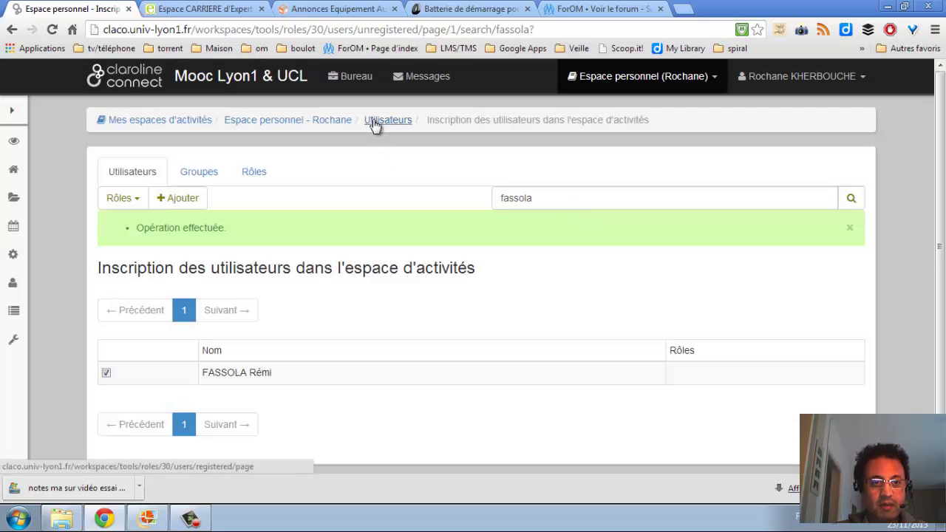
left_click(375, 125)
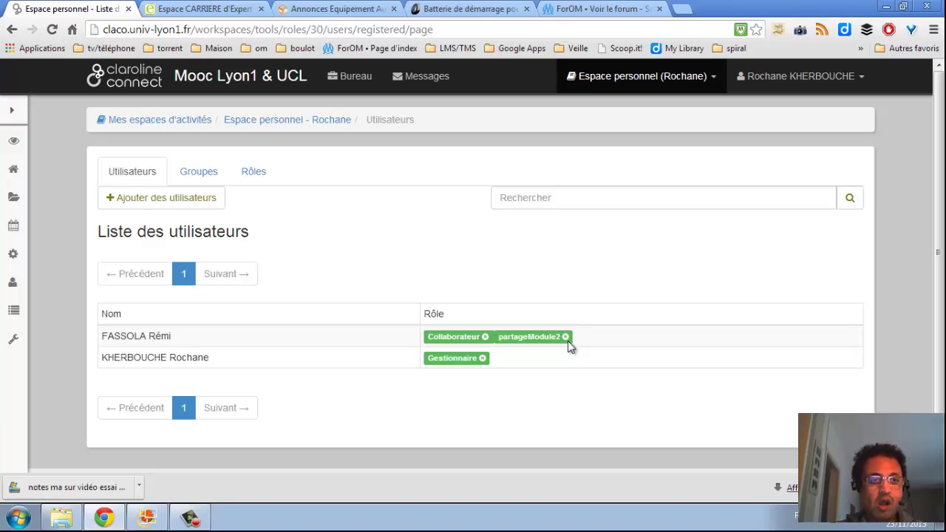
Step: Open the partageModule2 directory in the space's resources and upload the rouler PDF from the local Mooc folder
mouse_move(13, 193)
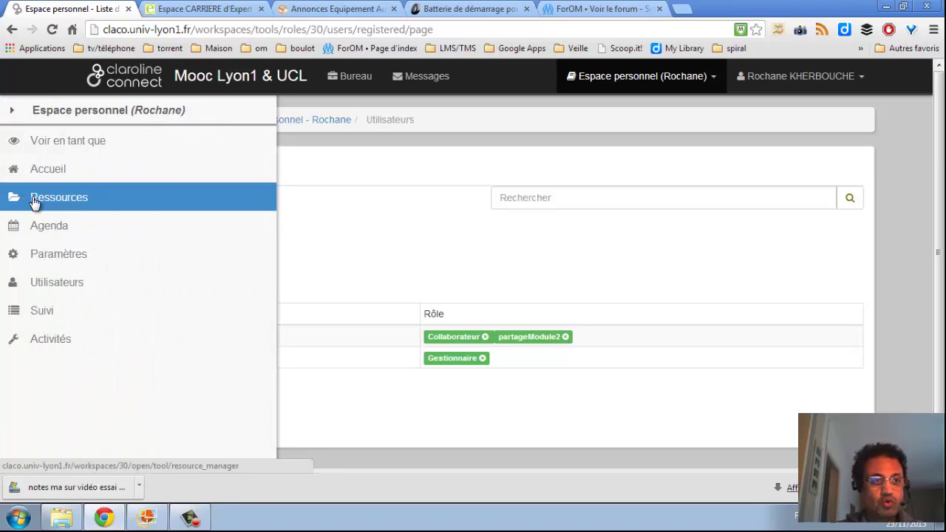
left_click(35, 199)
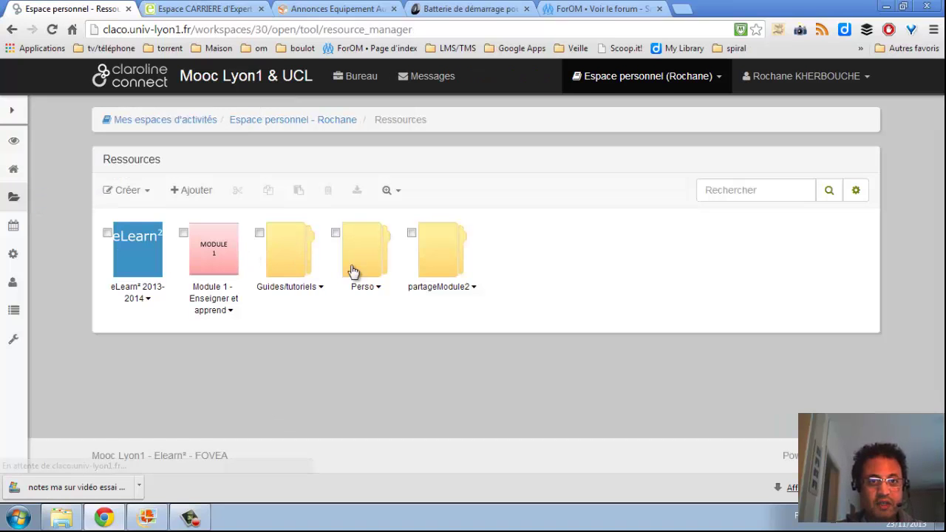
left_click(429, 256)
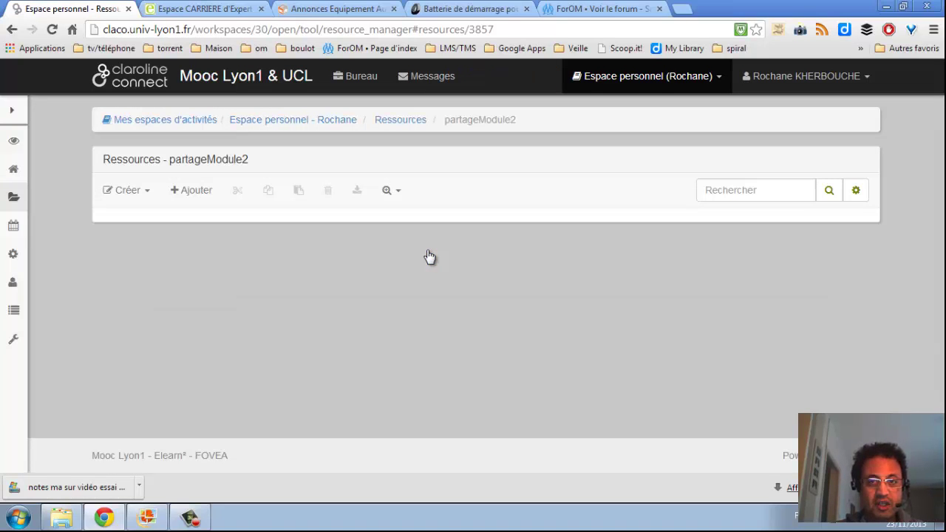
left_click(61, 517)
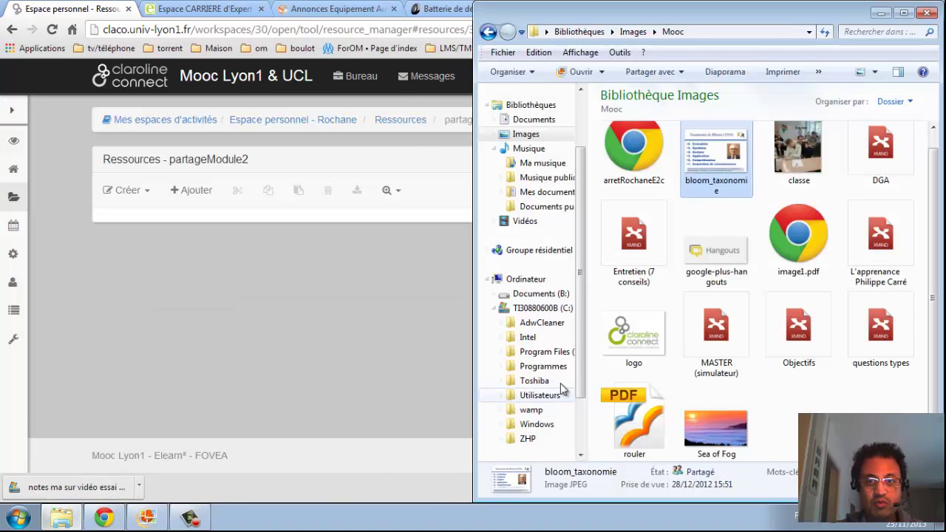
left_click_drag(603, 394, 196, 273)
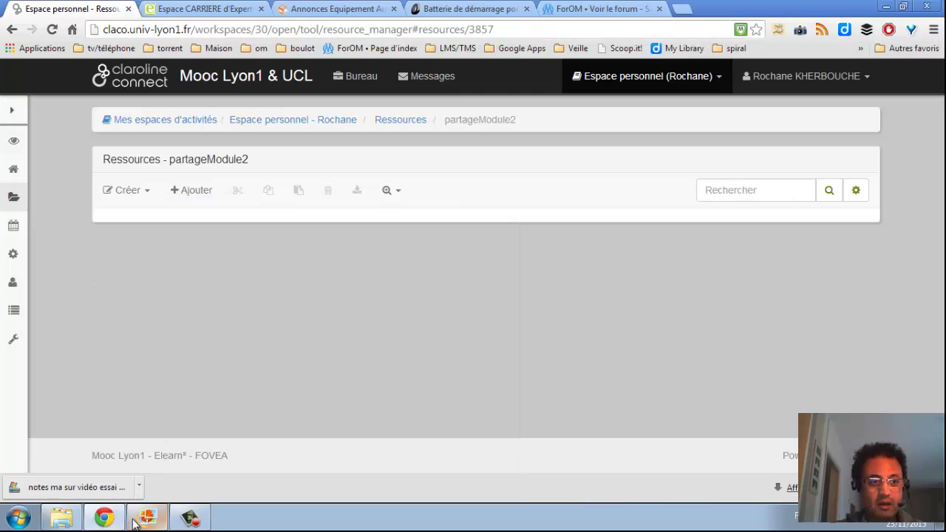
left_click(61, 517)
left_click_drag(627, 427, 311, 280)
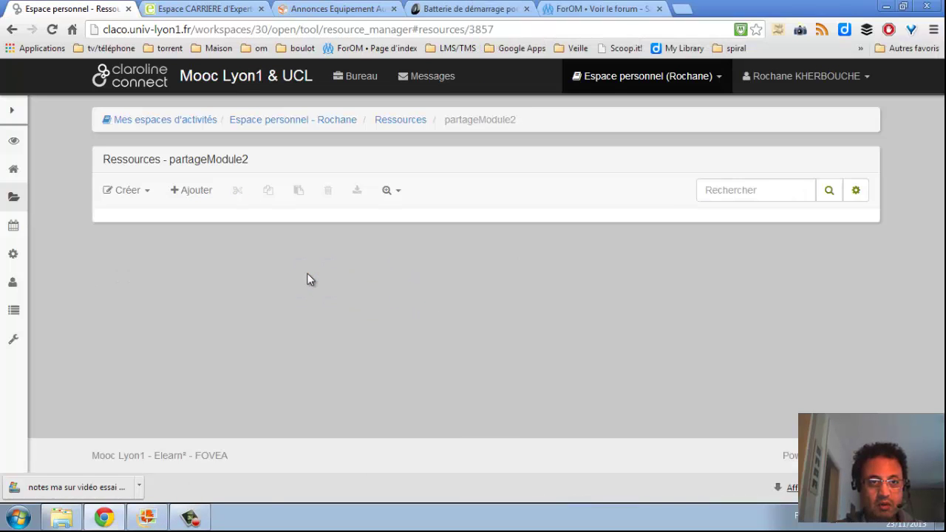
left_click(62, 517)
left_click_drag(625, 421, 260, 263)
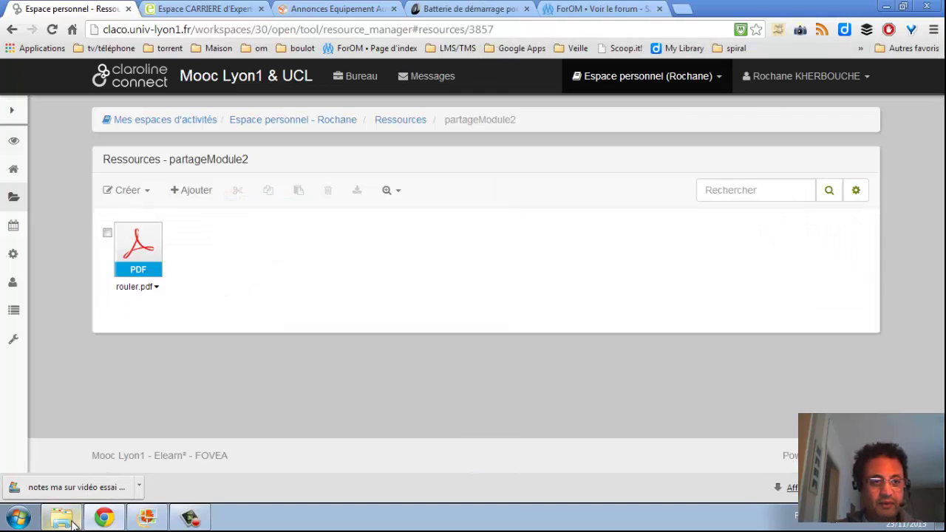
Step: Upload the logo image and the MASTER (simulateur) XMind file from the local Mooc folder into partageModule2
mouse_move(72, 523)
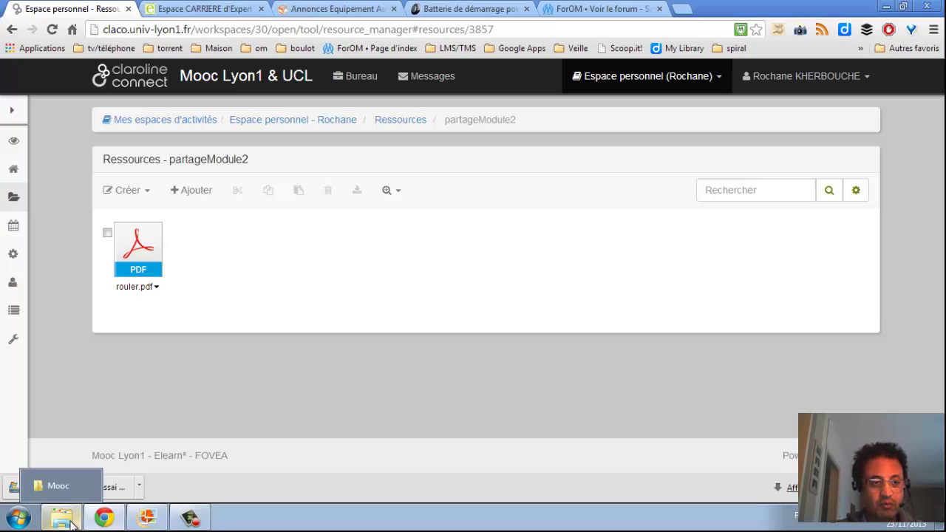
left_click(73, 522)
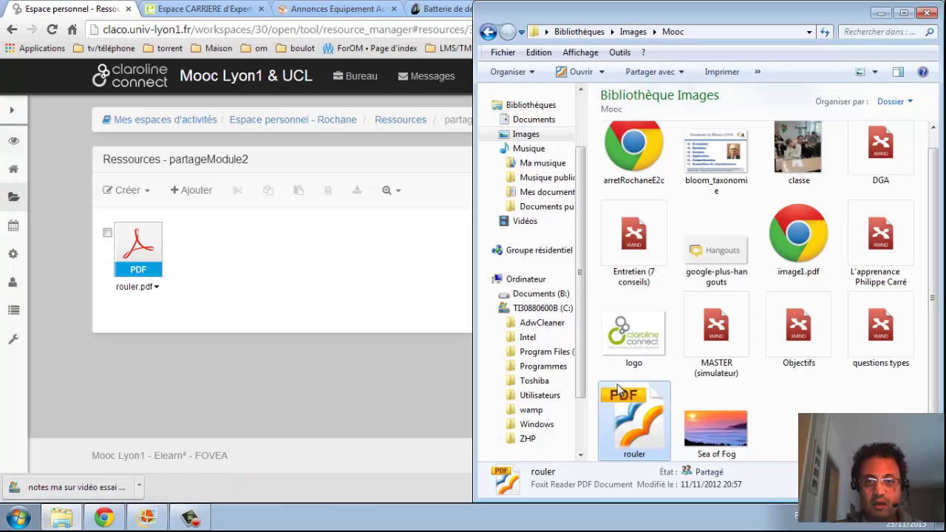
left_click_drag(632, 342, 280, 289)
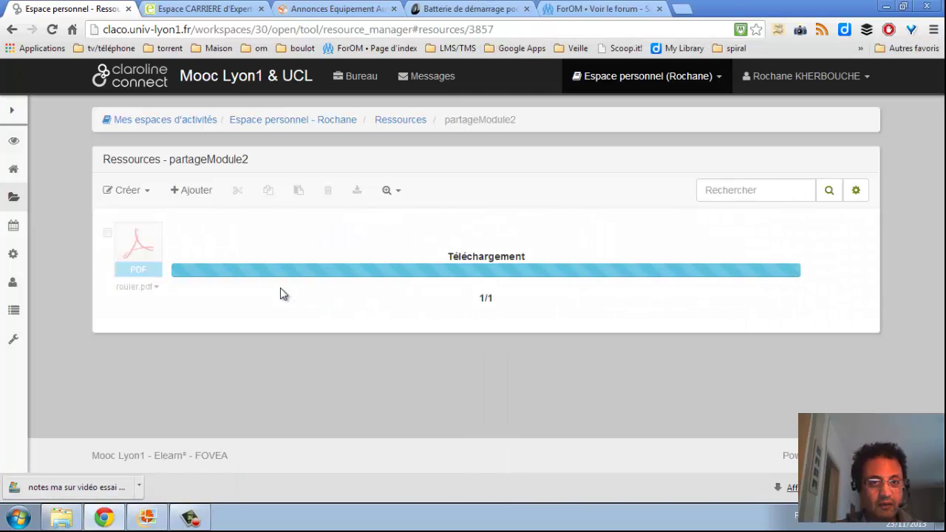
left_click(63, 520)
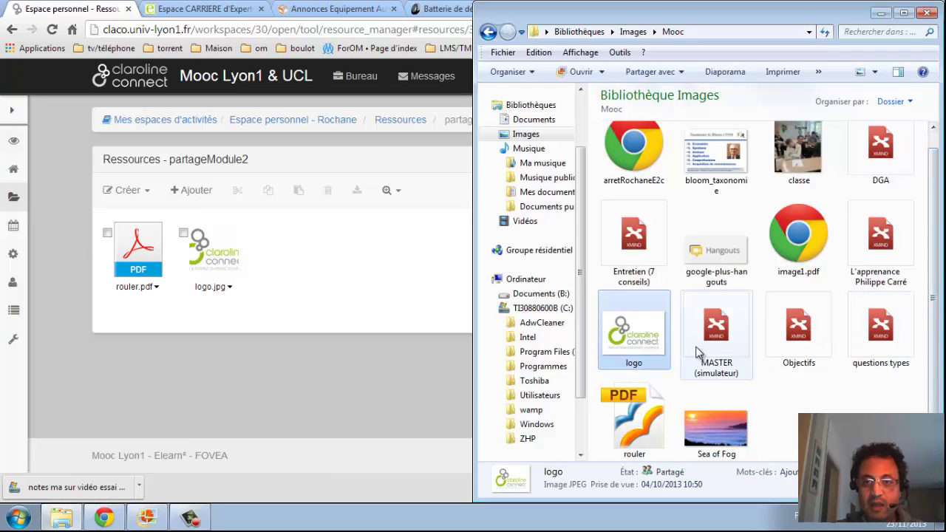
left_click_drag(717, 340, 310, 296)
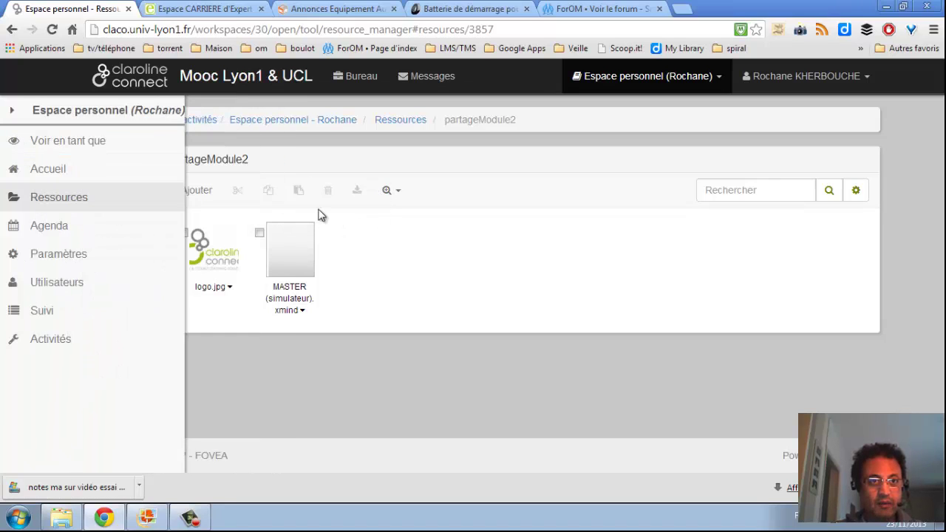
Step: Return to the root of the space's resources and create a forum named Module2
left_click(397, 122)
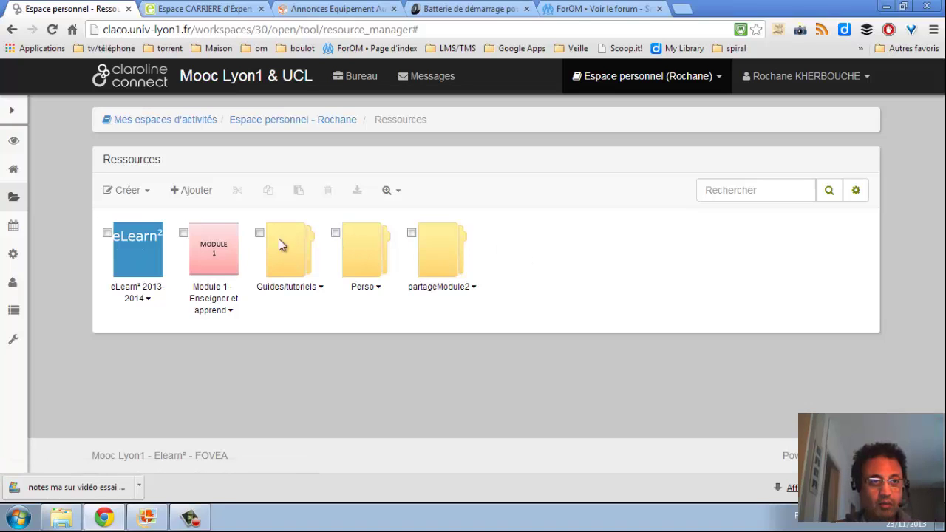
left_click(147, 192)
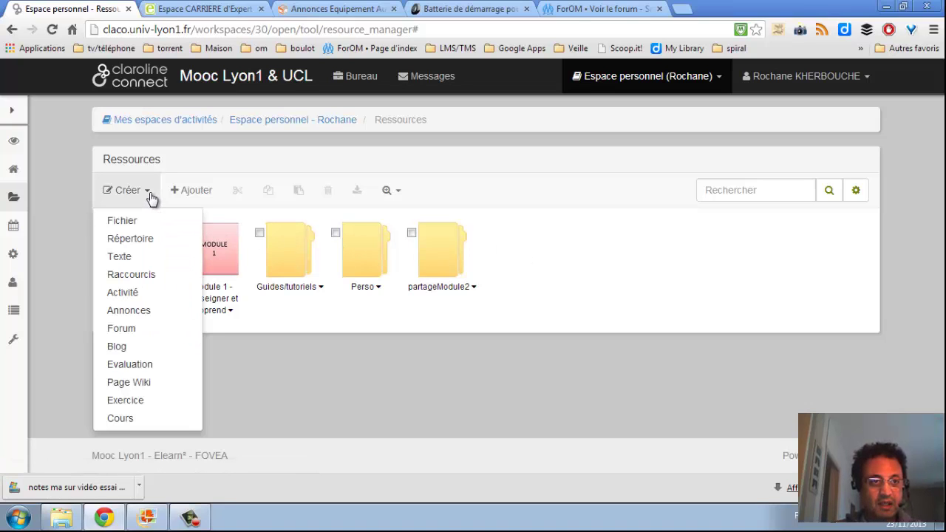
left_click(146, 329)
left_click(438, 144)
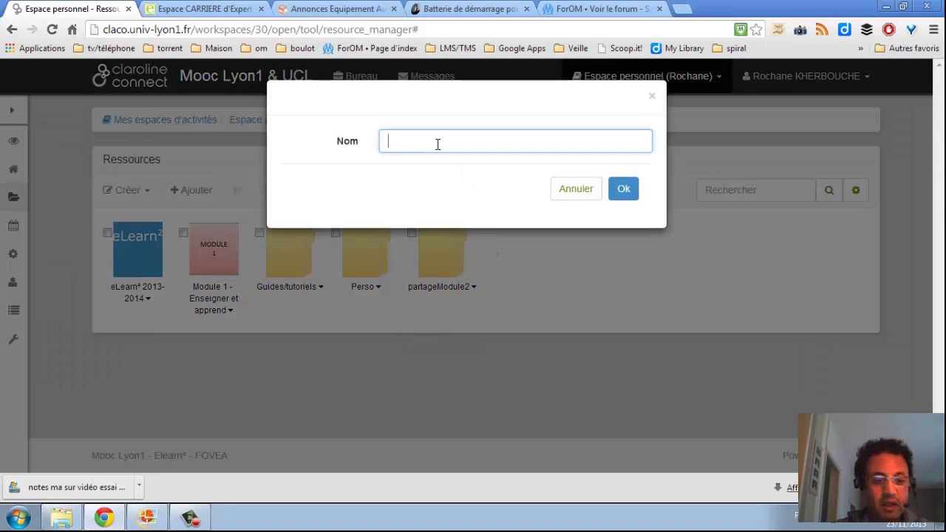
type("Module2")
left_click(627, 194)
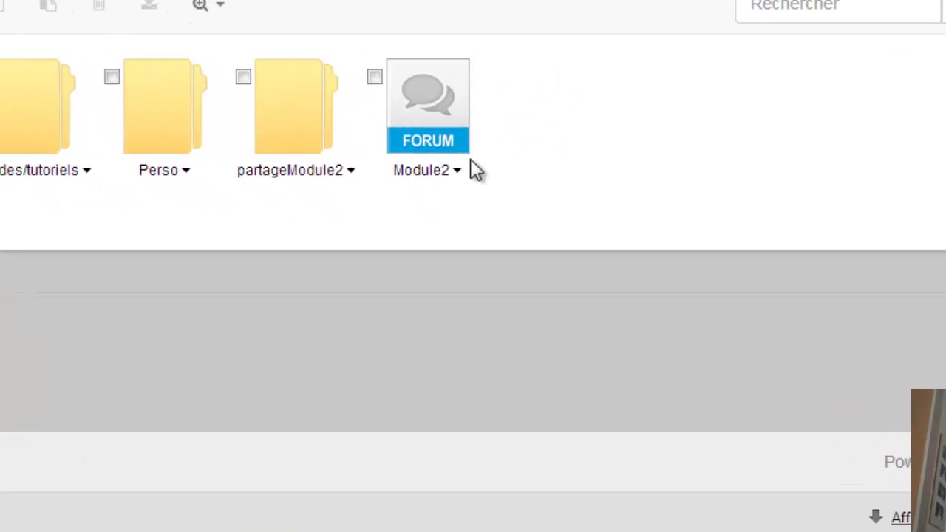
Step: Edit the Module2 forum's rights, granting Poster to Collaborateur and both Poster and Modérer to Gestionnaire
left_click(461, 175)
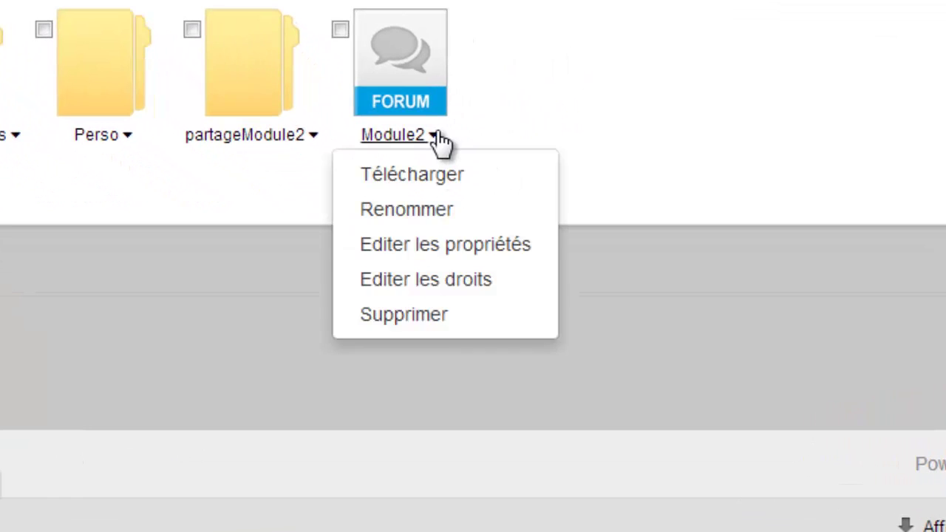
left_click(461, 281)
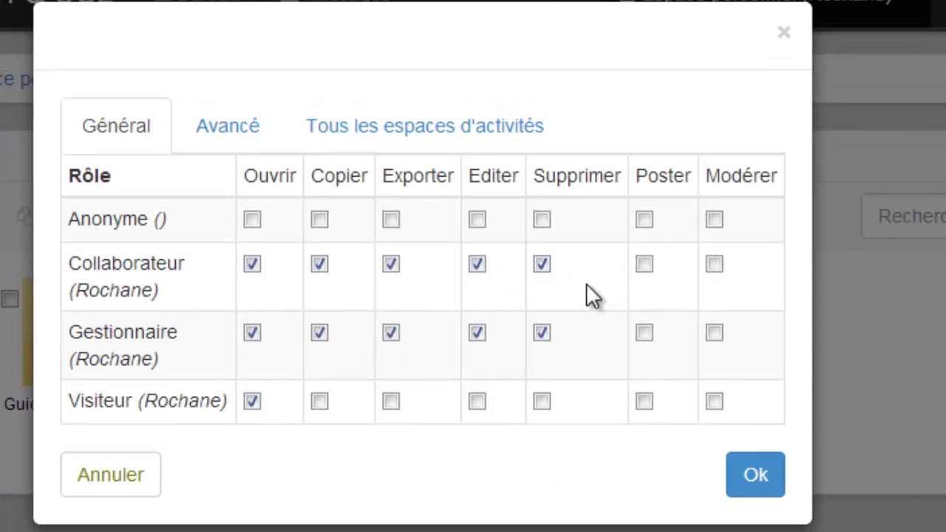
left_click(644, 265)
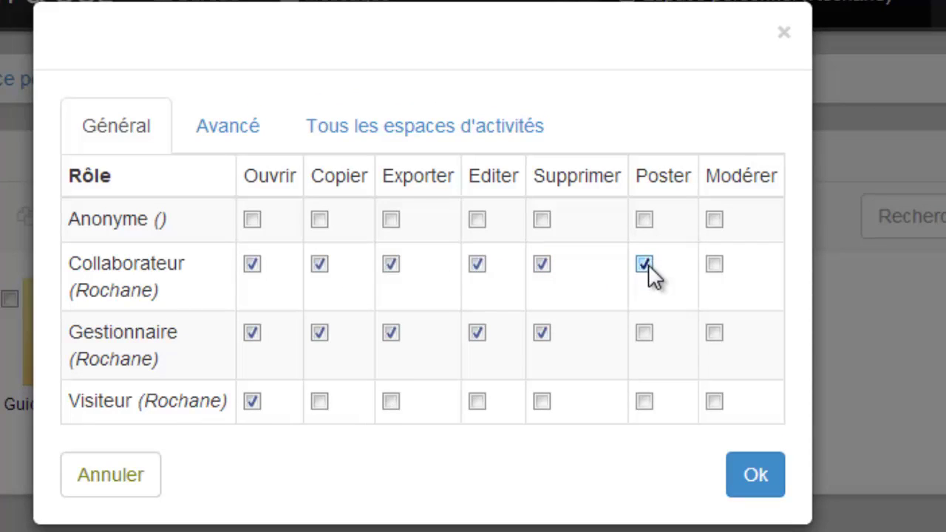
left_click(649, 336)
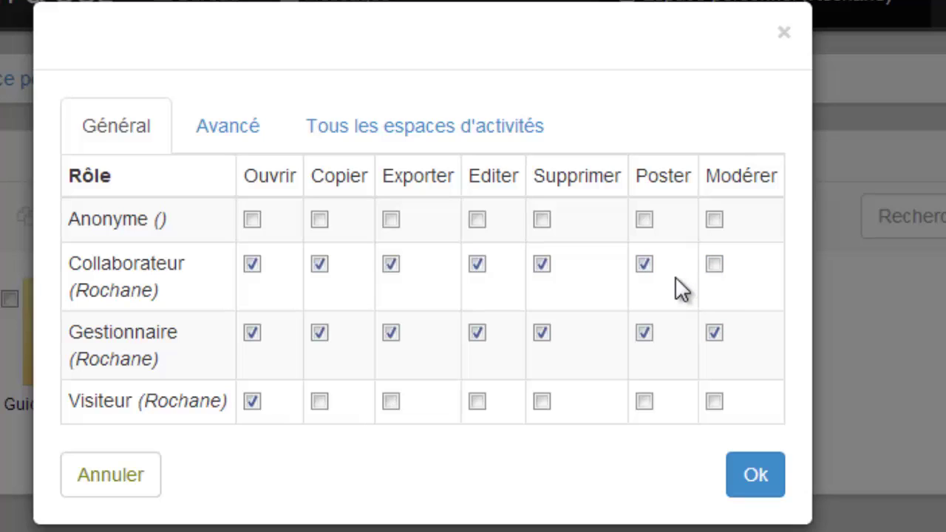
left_click(769, 481)
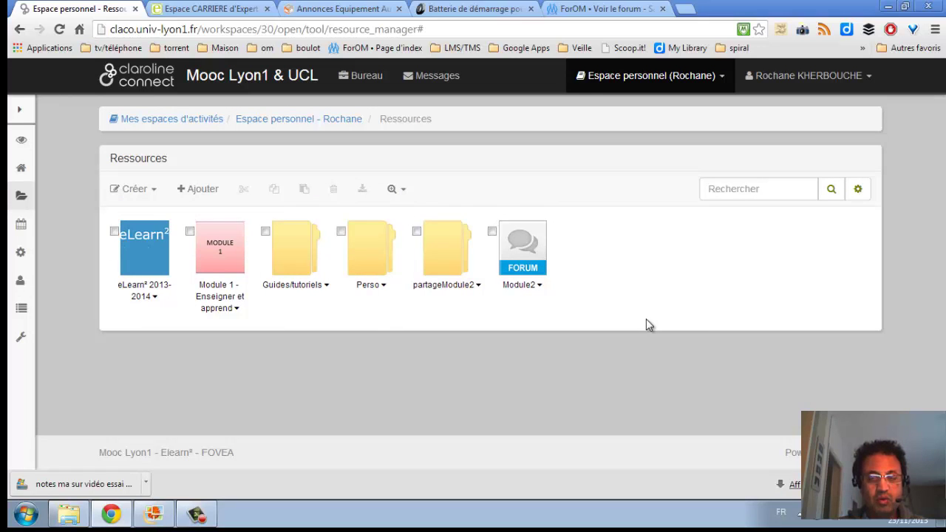
Step: Log out of the owner's account and log in with the enrolled collaborator's saved account
left_click(868, 81)
left_click(826, 226)
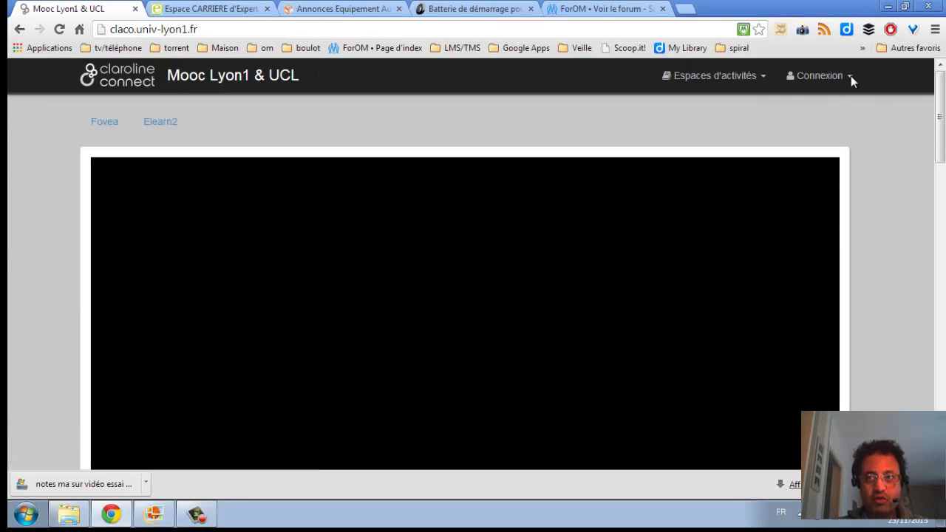
left_click(853, 80)
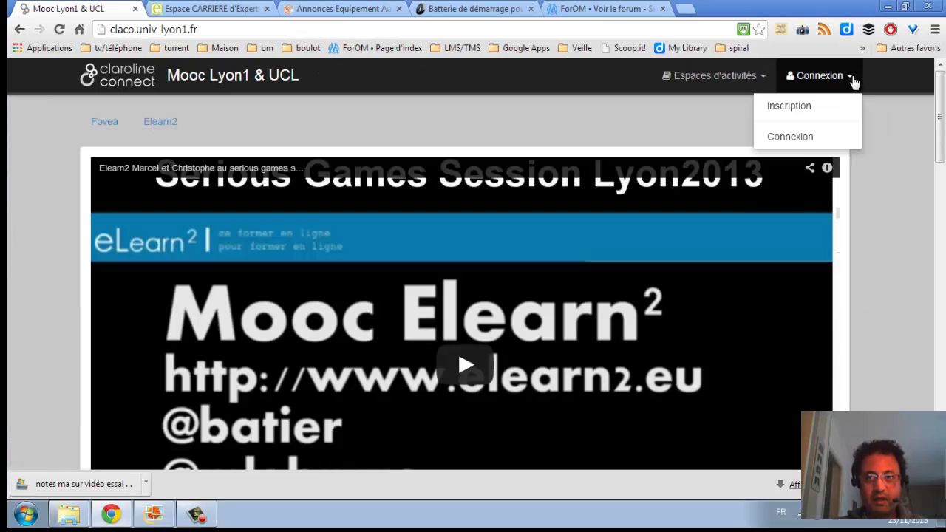
left_click(818, 134)
left_click_drag(448, 172, 307, 167)
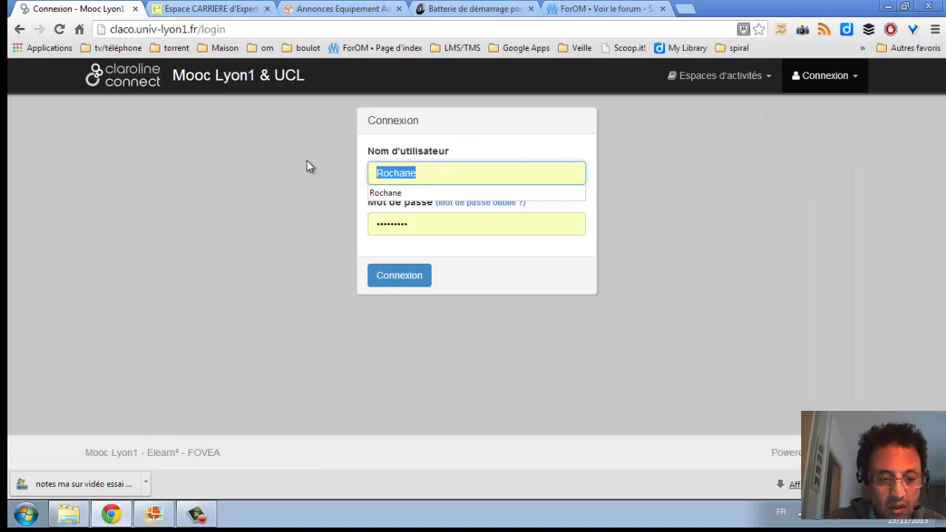
type("us")
left_click(377, 198)
left_click(392, 275)
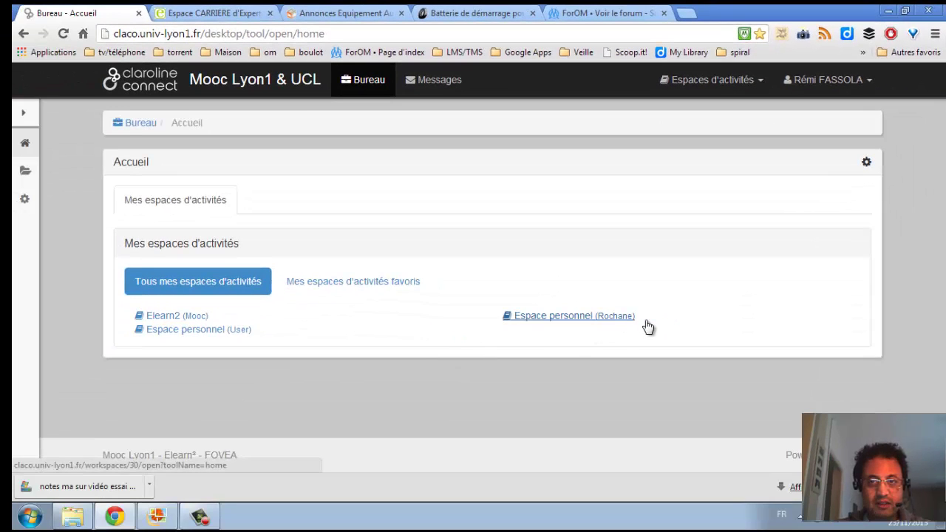
Step: Open the resources of the owner's personal space as the collaborator, try to open the Perso directory and dismiss the login dialog
left_click(591, 320)
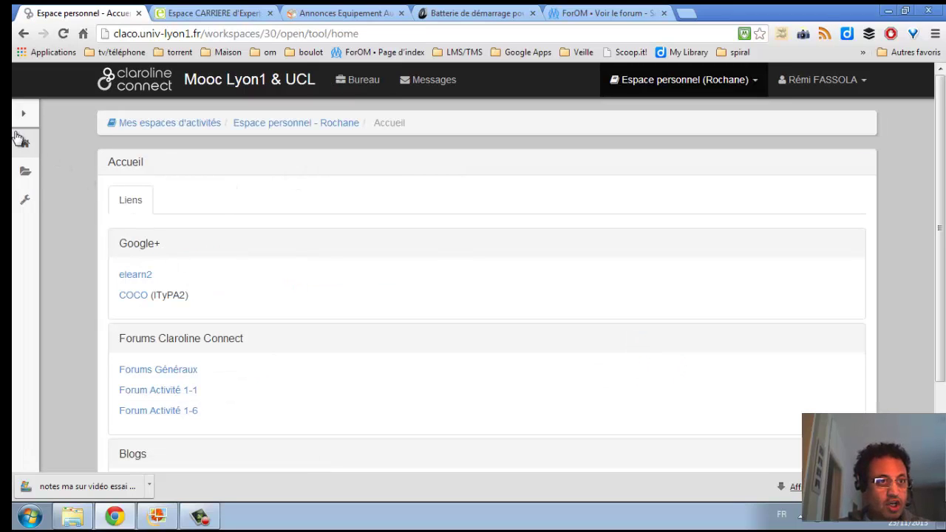
mouse_move(17, 194)
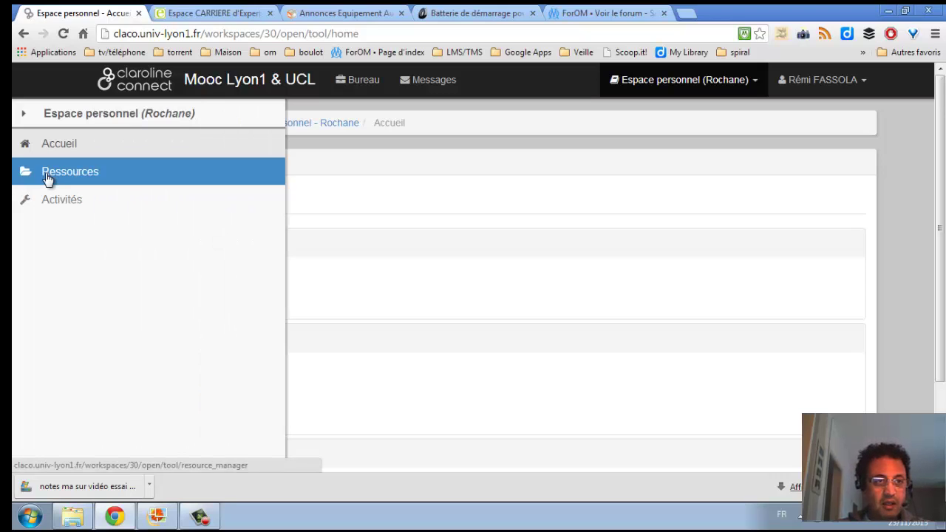
left_click(47, 177)
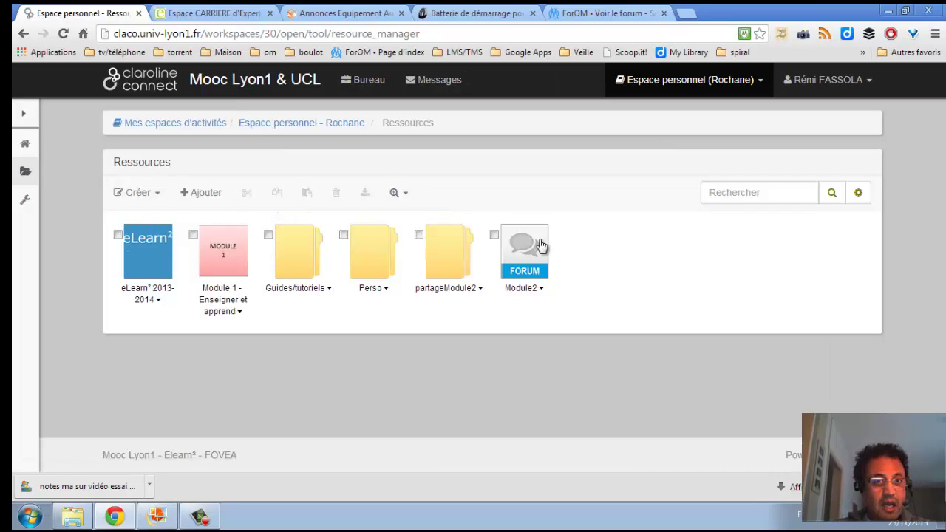
left_click(373, 248)
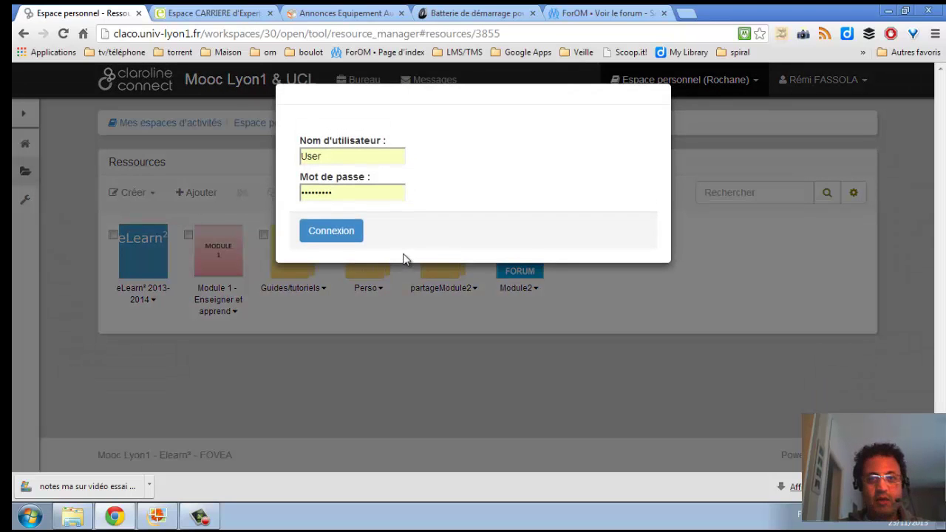
left_click(724, 296)
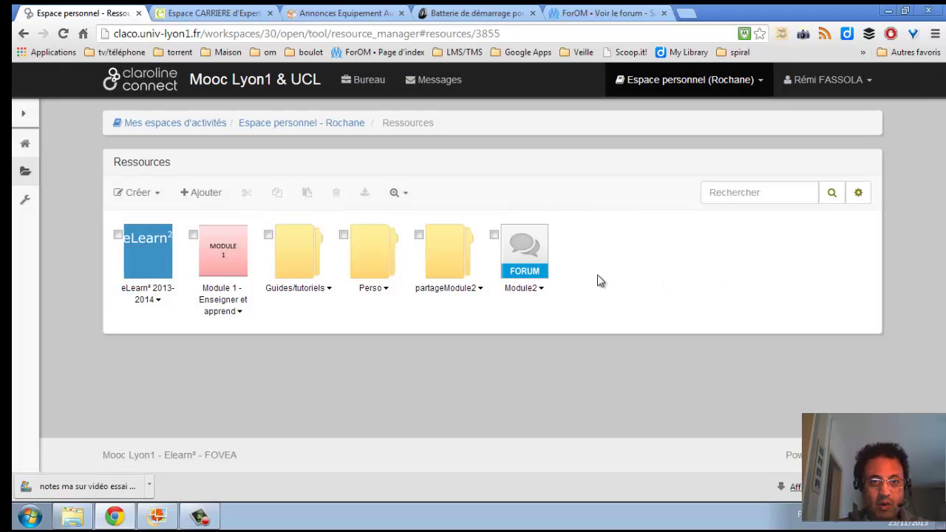
Step: Open the partageModule2 directory and view the actions available for MASTER (simulateur).xmind
left_click(457, 268)
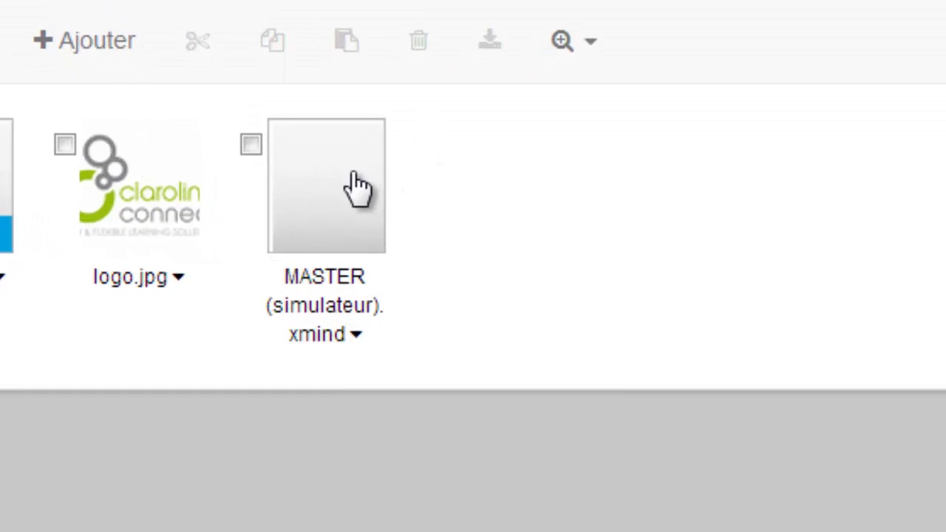
left_click(356, 335)
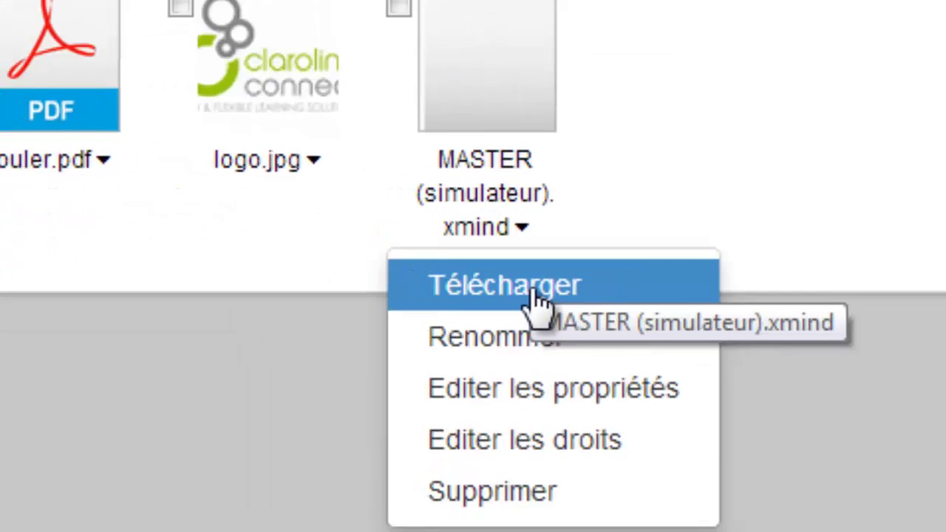
left_click(366, 401)
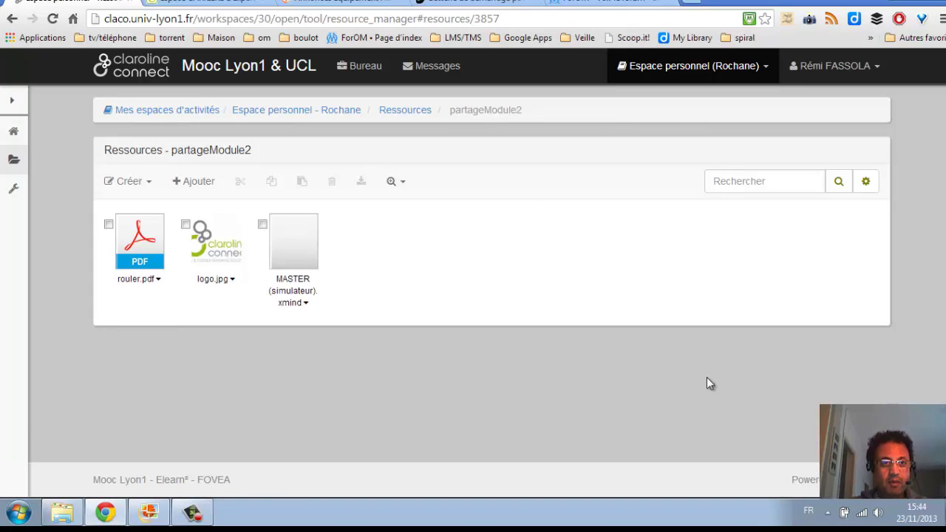
Step: Go back to the space's root resources and open the Module2 forum
left_click(402, 114)
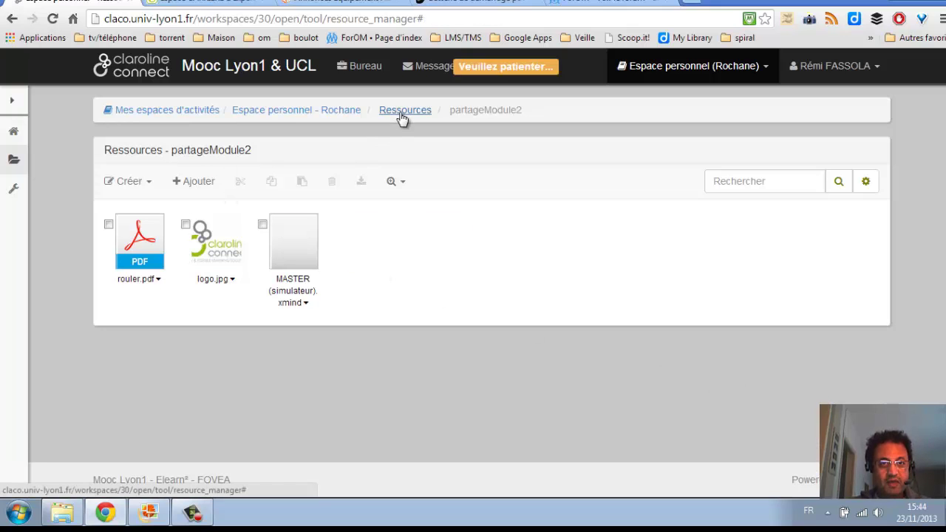
left_click(532, 252)
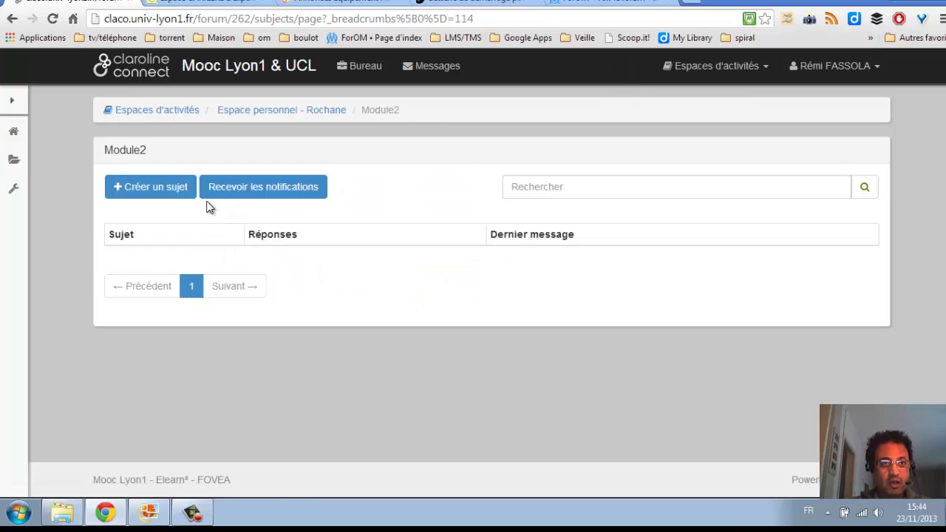
Step: Create a subject in the Module2 forum with the title "ete" and the content "eztzetze"
left_click(183, 193)
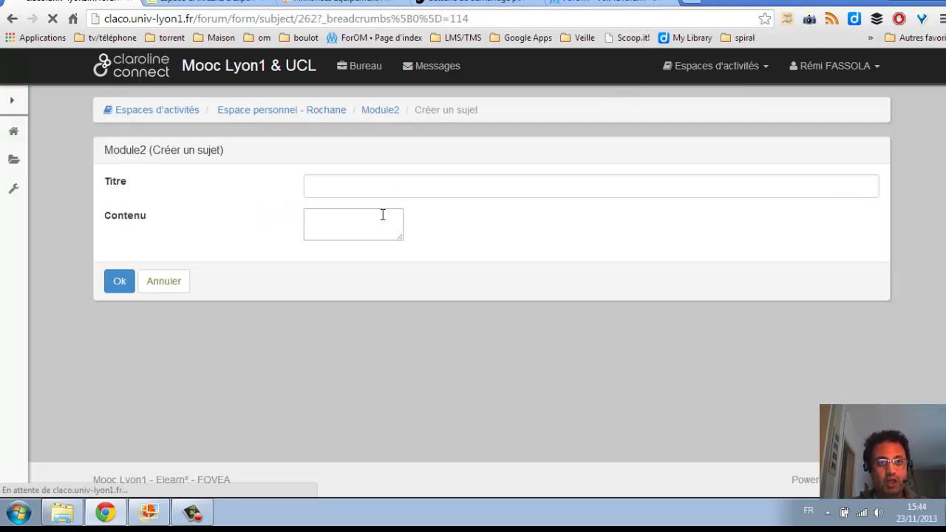
left_click(390, 186)
type("ete")
left_click(377, 260)
type("eztzetze")
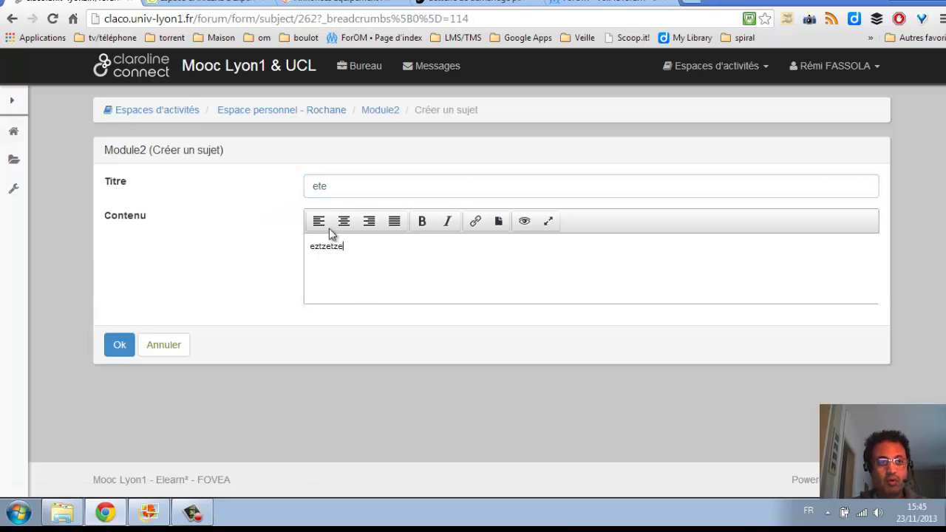
left_click(119, 344)
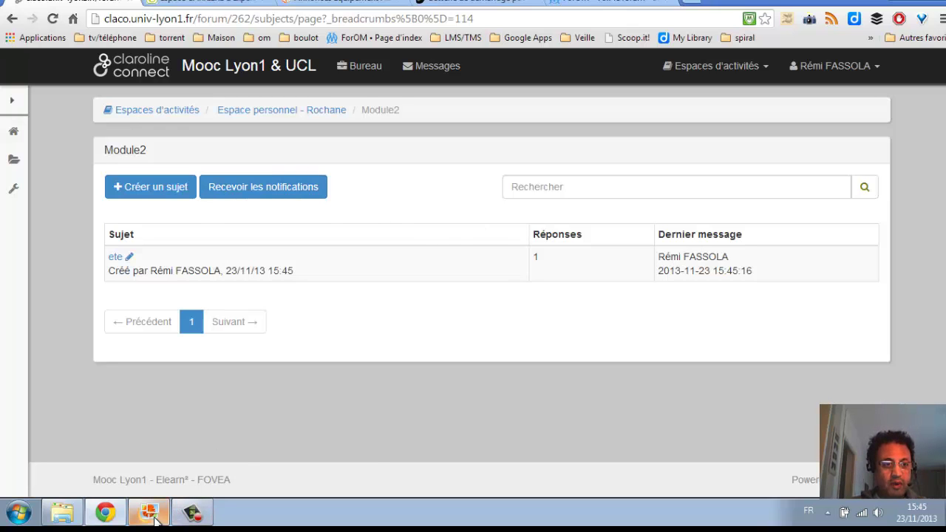
Step: Switch to the image viewer to review the Scénario Tuto 2 (Ressources et partage) diagram, and return to the forum in Chrome
mouse_move(110, 514)
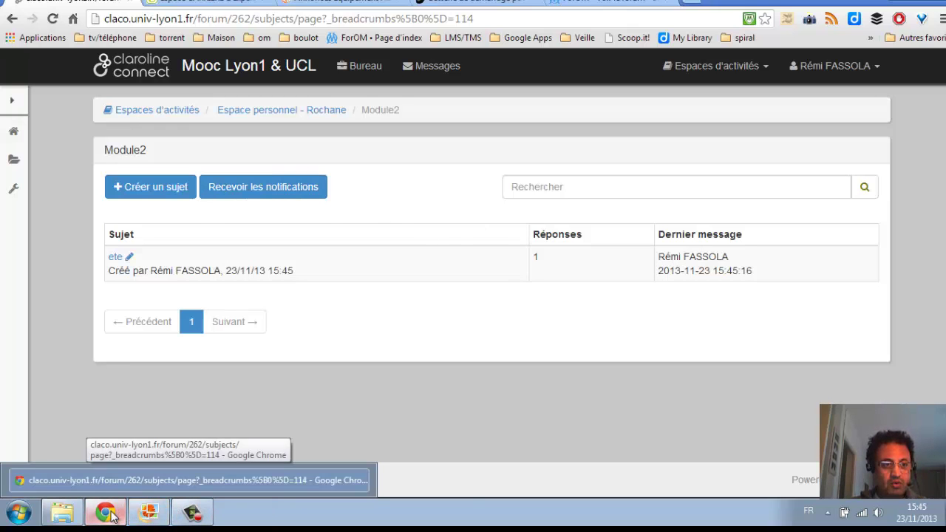
left_click(110, 514)
left_click(110, 514)
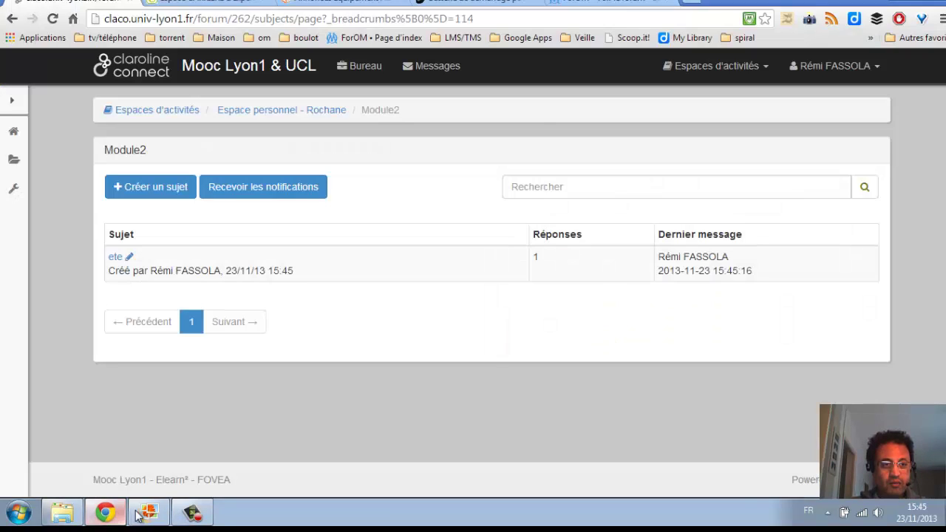
left_click(148, 512)
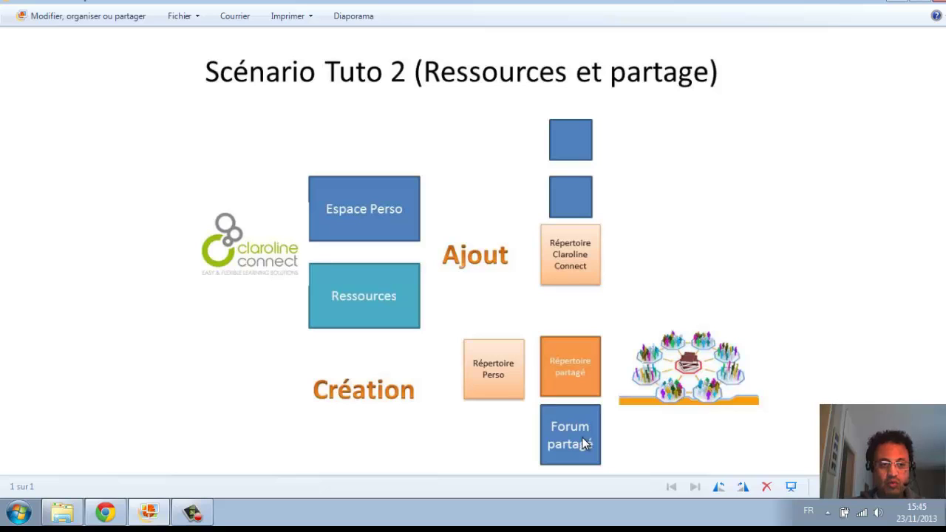
left_click(114, 517)
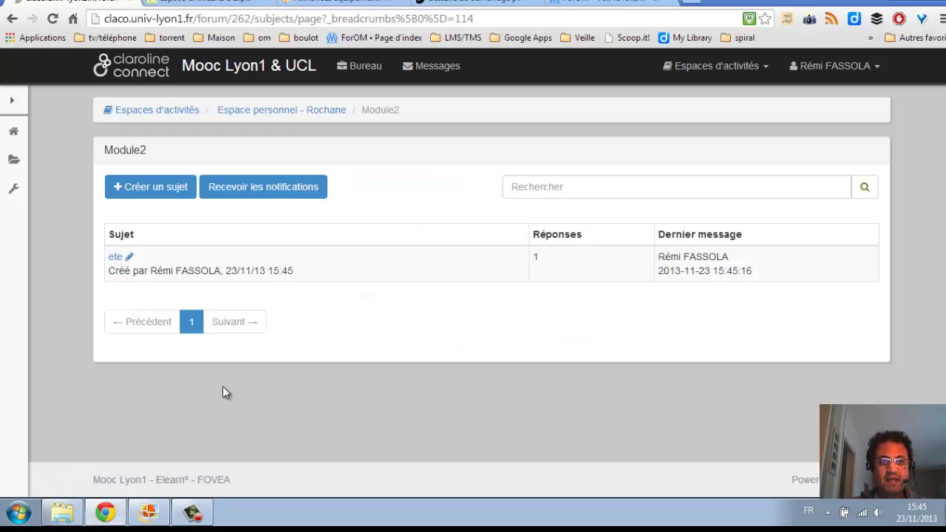